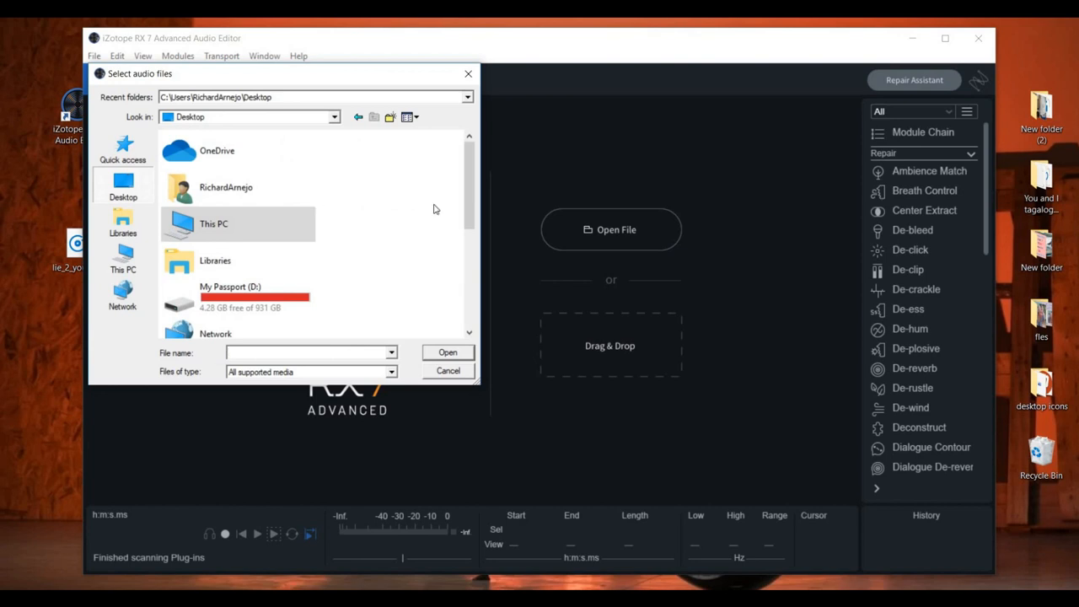
Step: Open the lie_2_you_ft_dylan_emmet WAV file from the Desktop and shift the editor window slightly to uncover the desktop files
scroll(410, 217, down, 5)
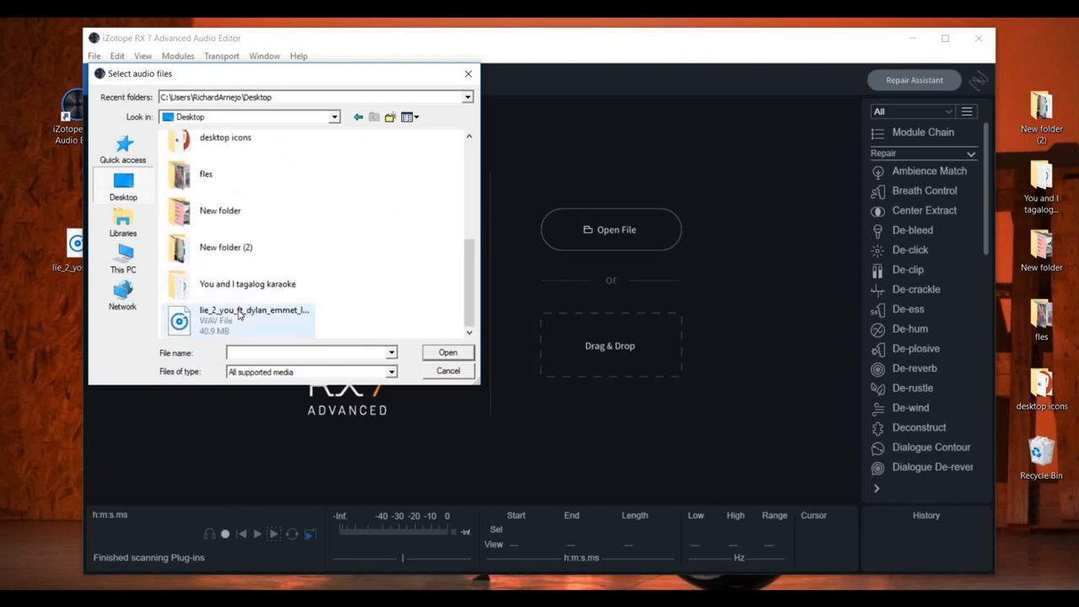
double_click(239, 316)
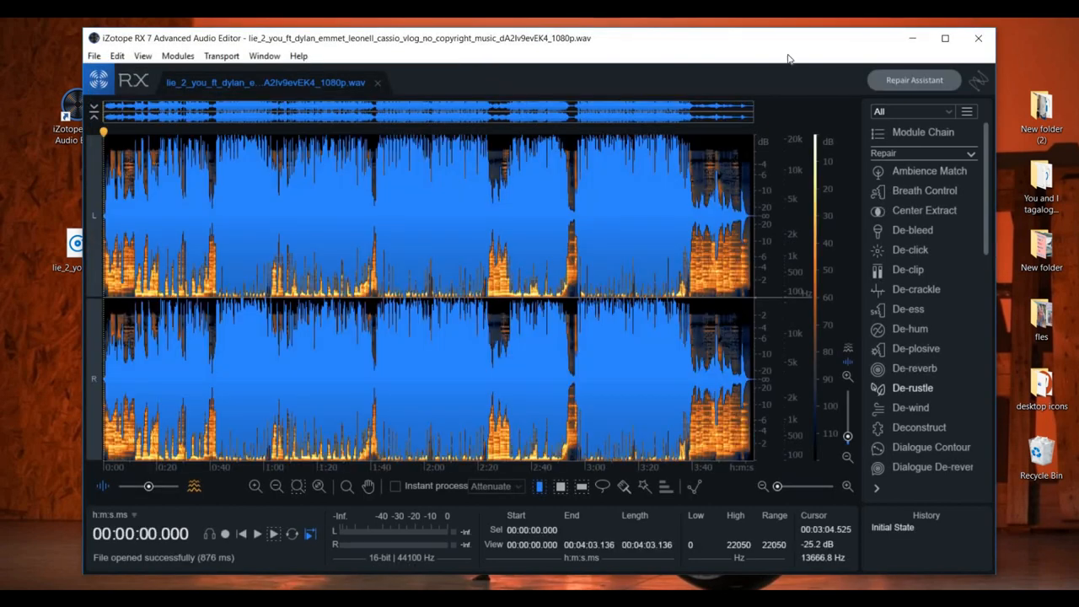
mouse_move(763, 44)
mouse_down()
mouse_move(799, 47)
mouse_move(781, 45)
mouse_up()
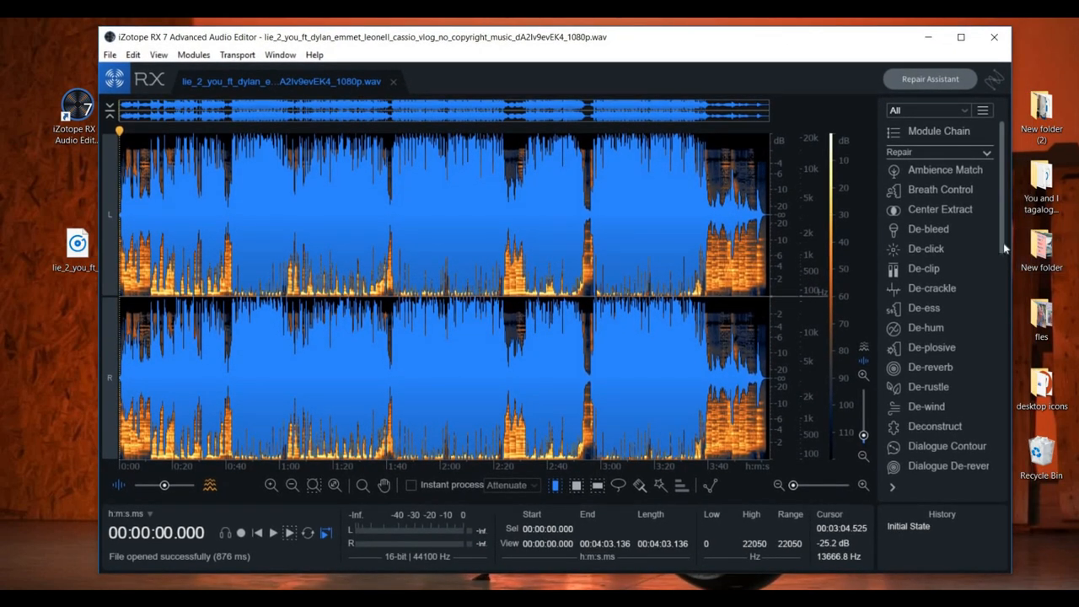
Step: Open the Music Rebalance module for the loaded song and reposition its window
drag(1003, 243, 1012, 331)
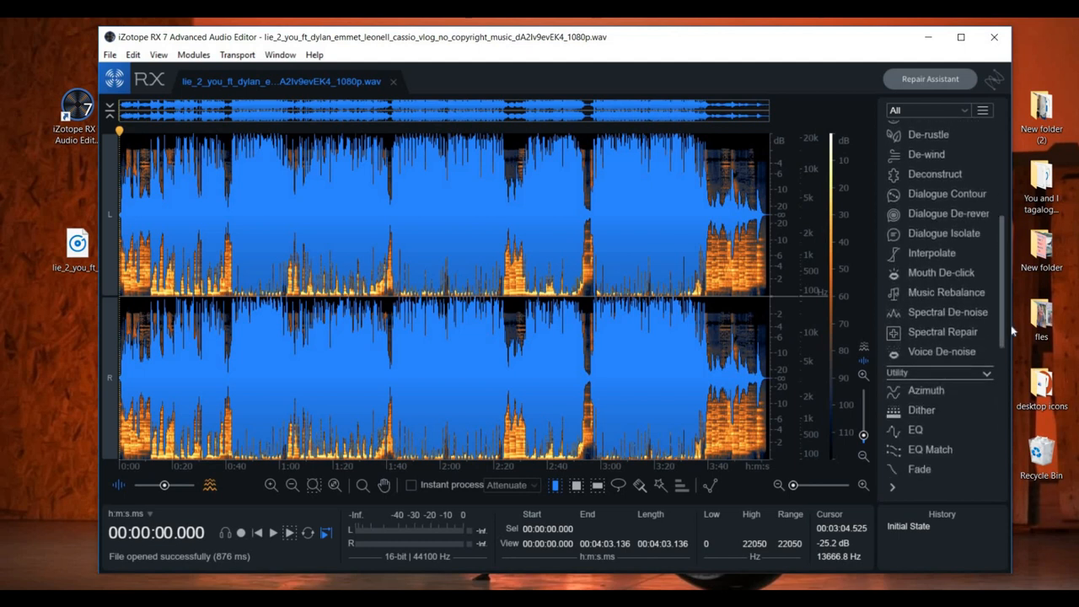
scroll(935, 279, down, 3)
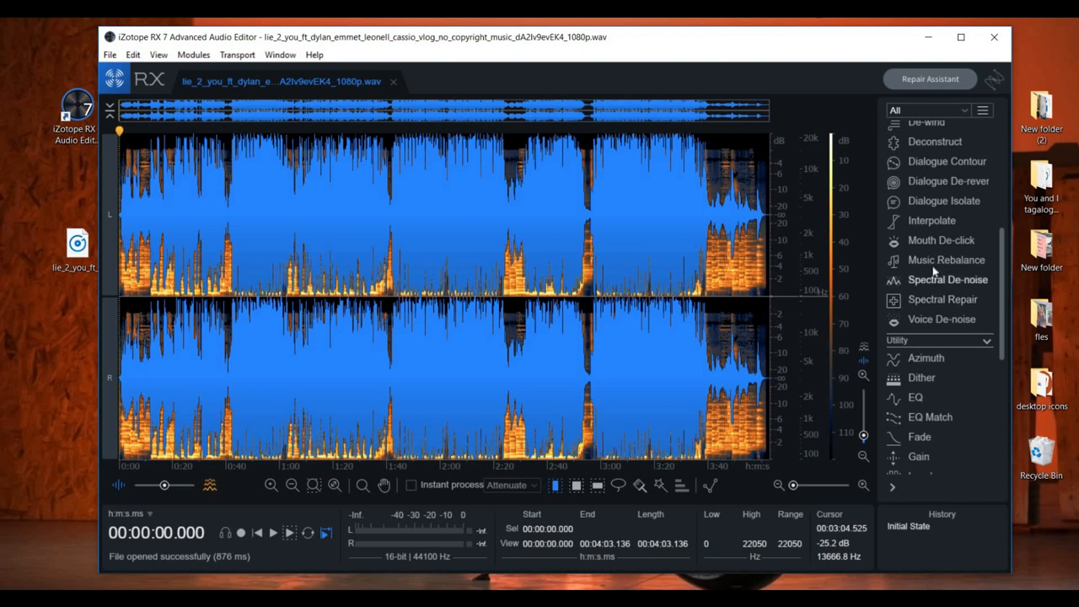
click(940, 263)
drag(729, 82, 723, 113)
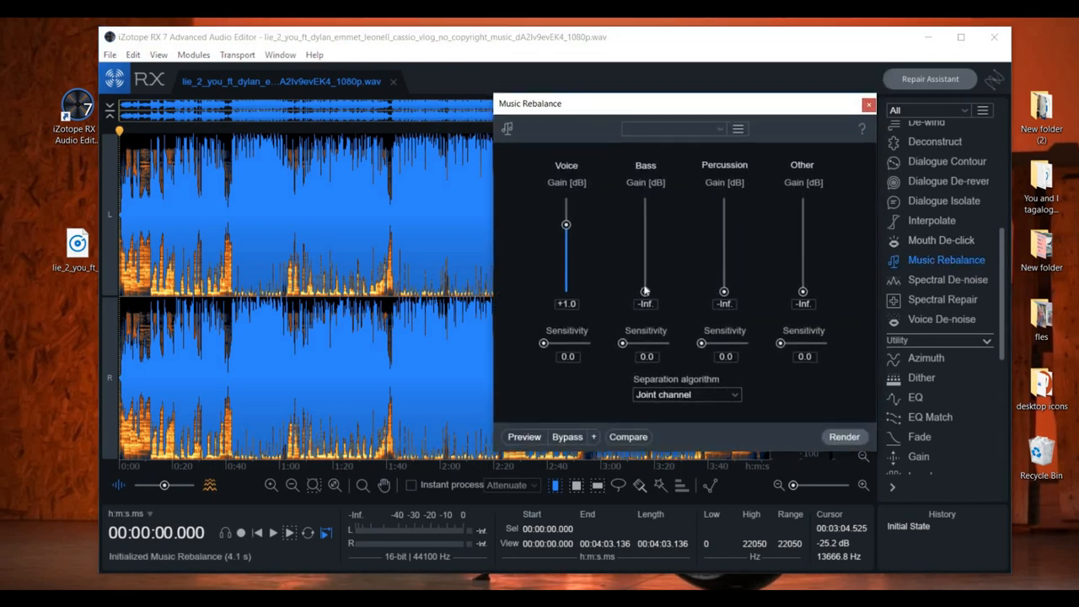
Step: Raise the Voice gain to +6.0 dB, Bass to +12 dB, and Percussion and Other to +11 dB
click(650, 218)
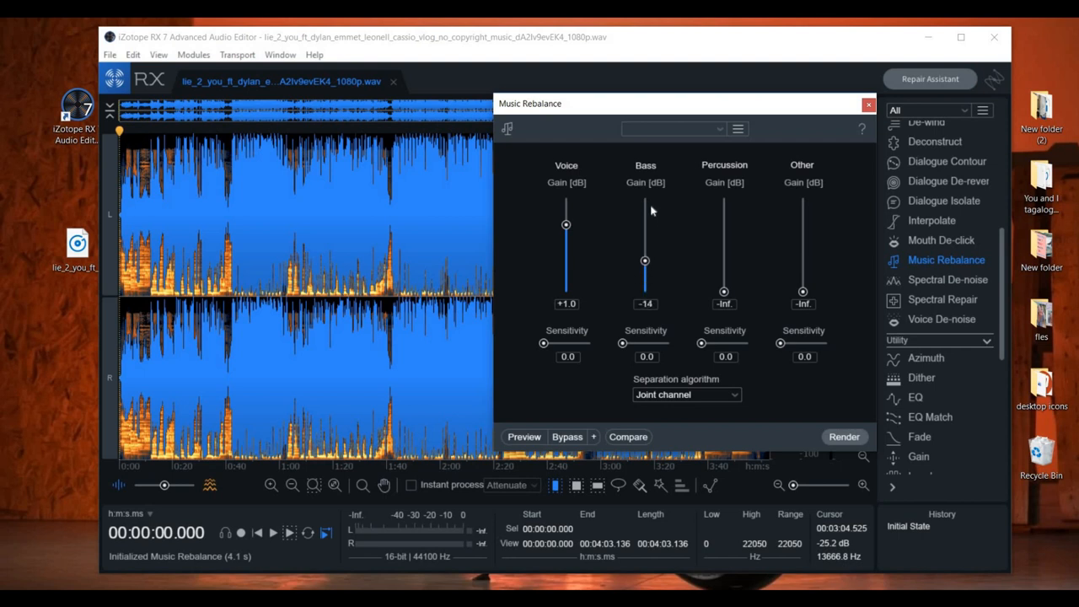
click(724, 208)
click(802, 232)
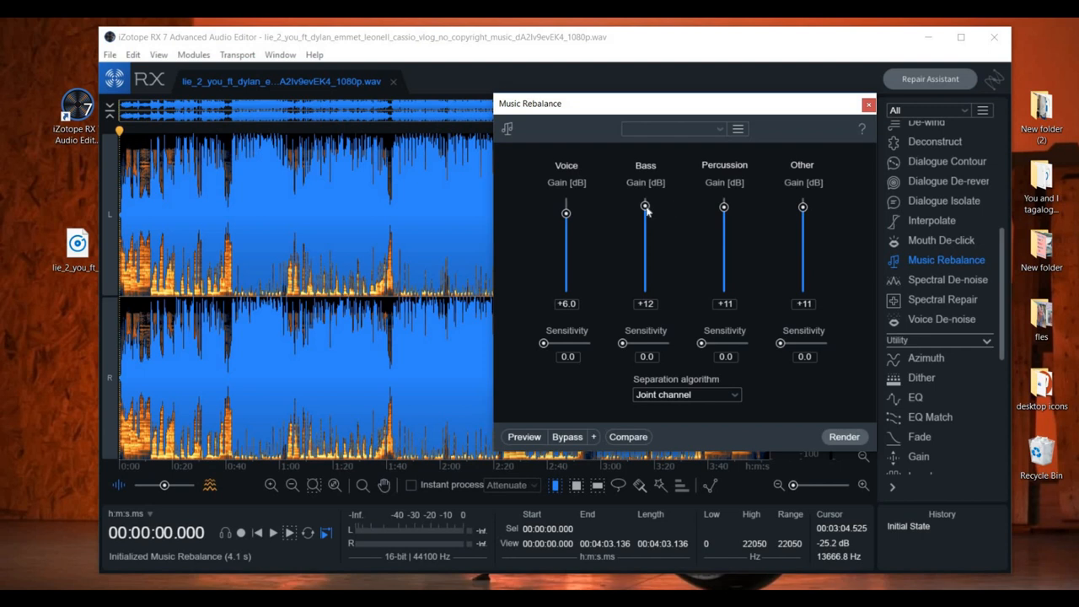
Step: Isolate the vocals by setting Voice gain to +8.0 dB, Bass to -57 dB, and Percussion and Other to -Inf
click(646, 289)
click(723, 270)
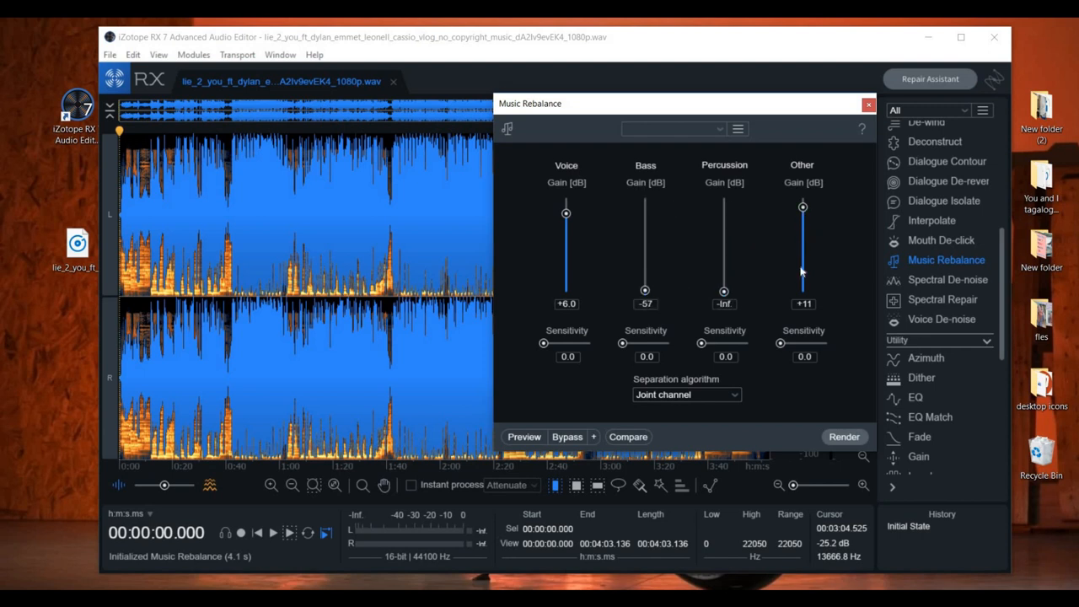
click(801, 297)
drag(618, 345, 590, 345)
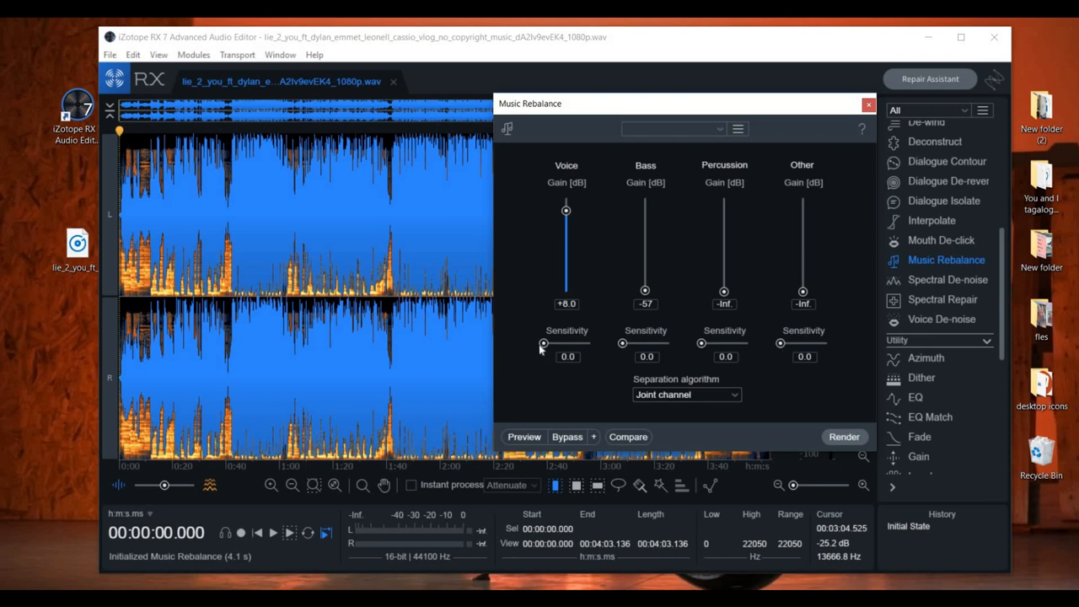
Step: Preview the vocal-only rebalance settings for a few seconds, then stop playback
click(523, 437)
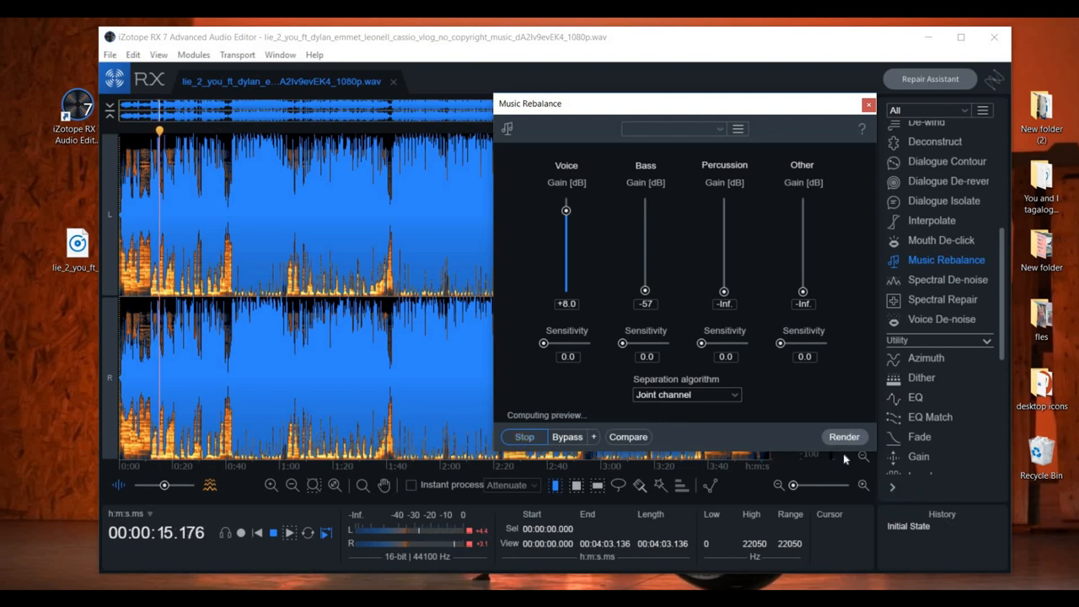
key(space)
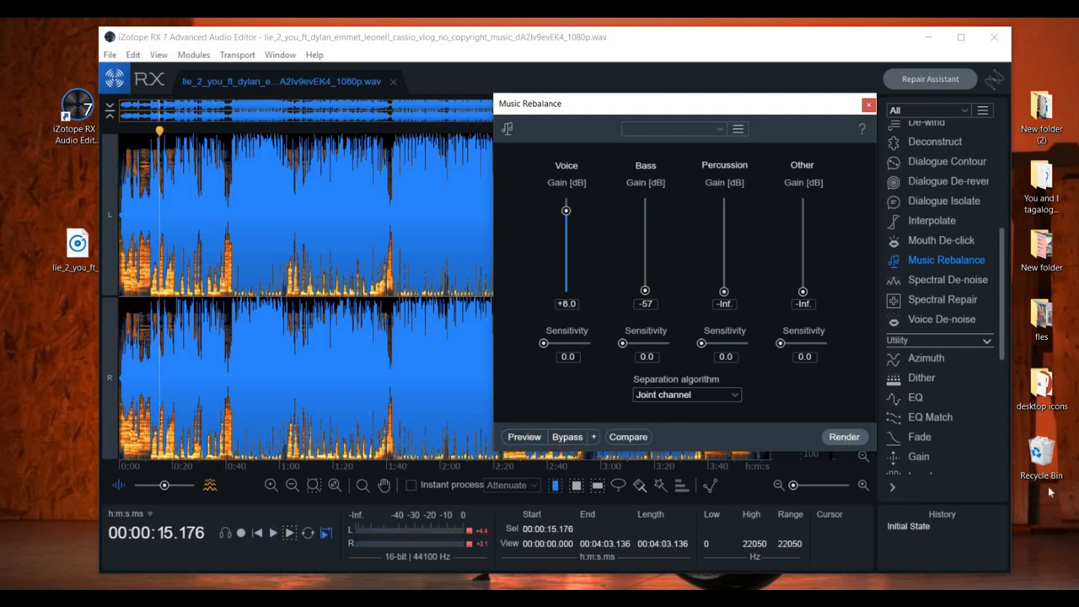
Step: Render the Music Rebalance on the whole song, close the module, and play back the isolated vocals
click(844, 436)
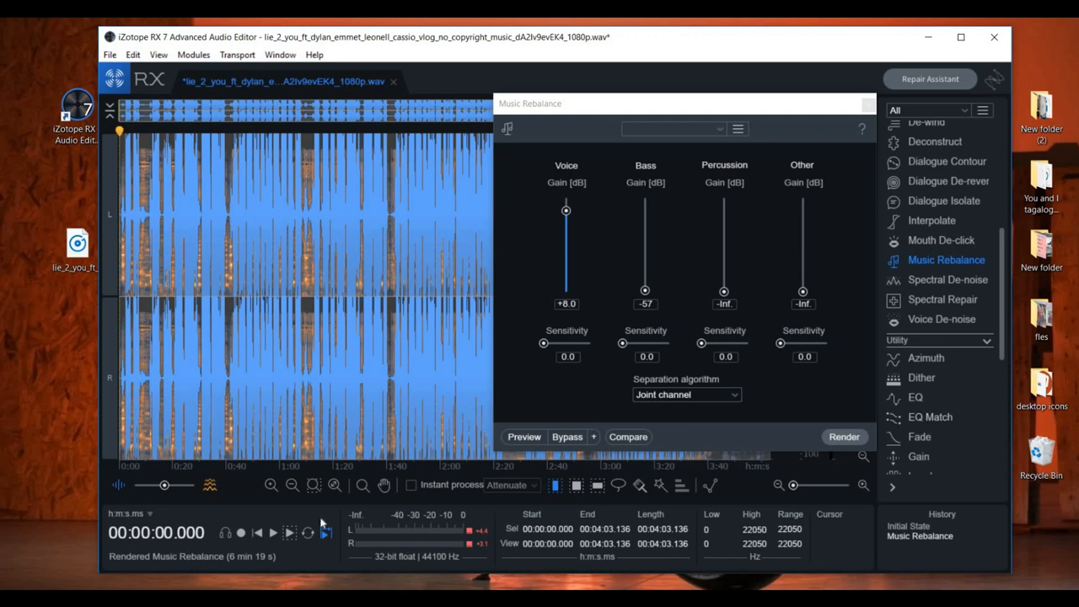
click(867, 104)
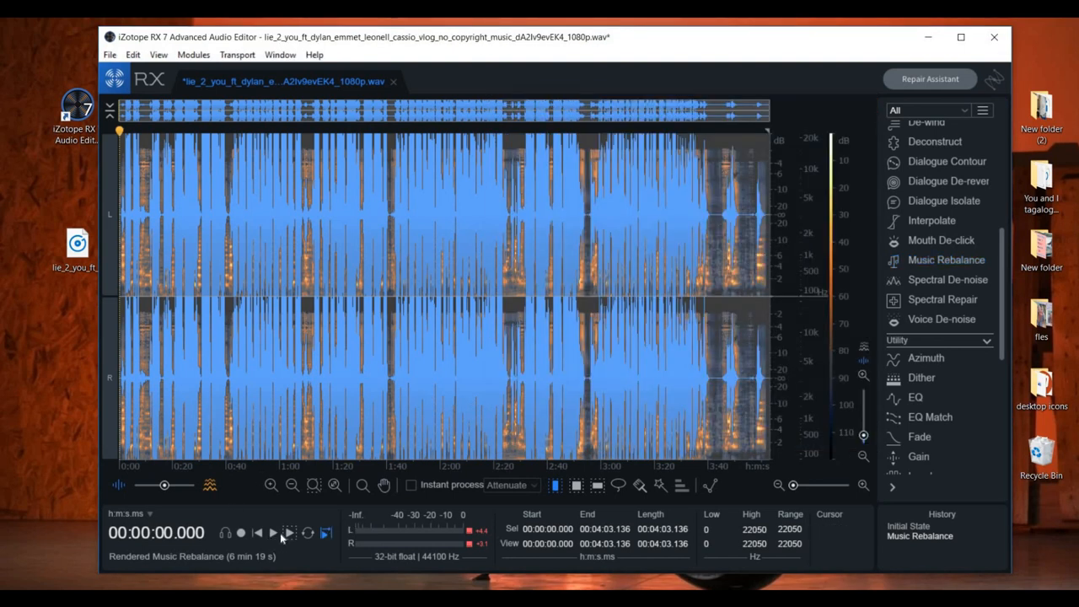
click(275, 534)
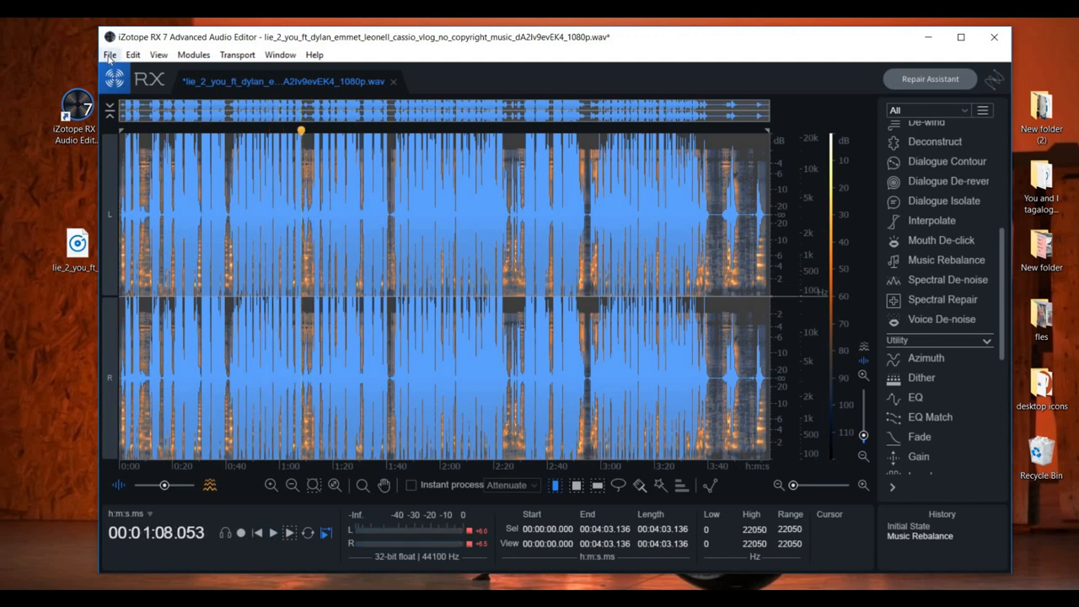
Step: Save the rendered vocals to the Desktop as a WAVE file named acapella
click(109, 56)
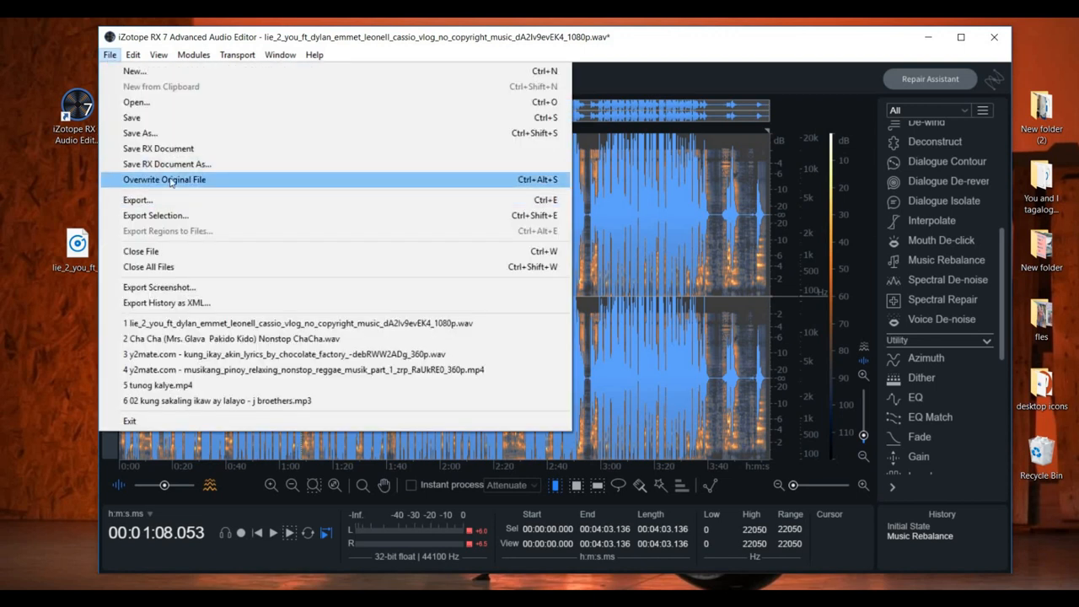
click(165, 134)
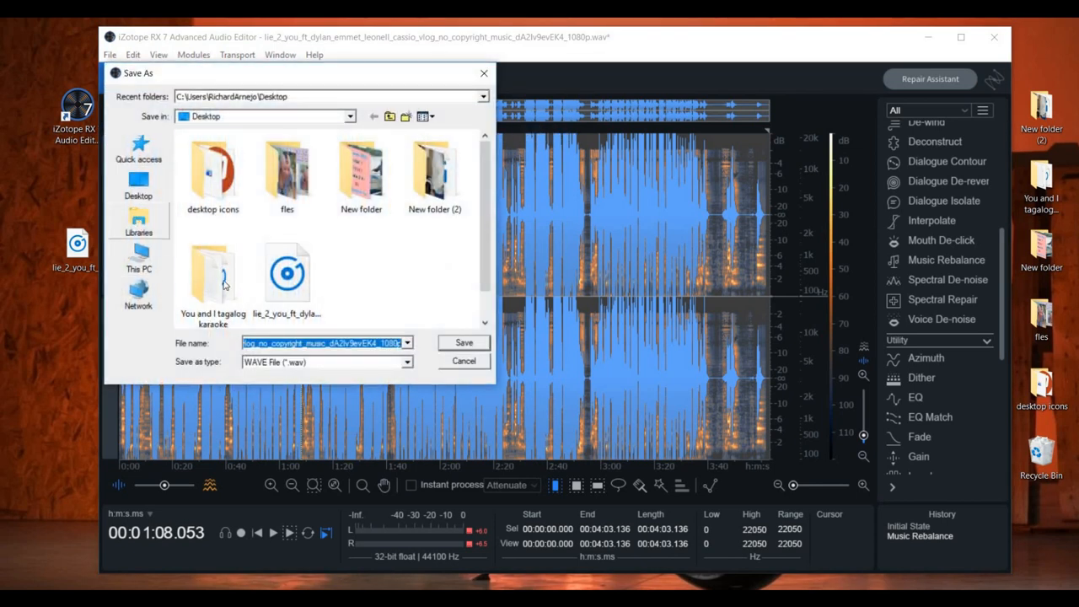
click(138, 183)
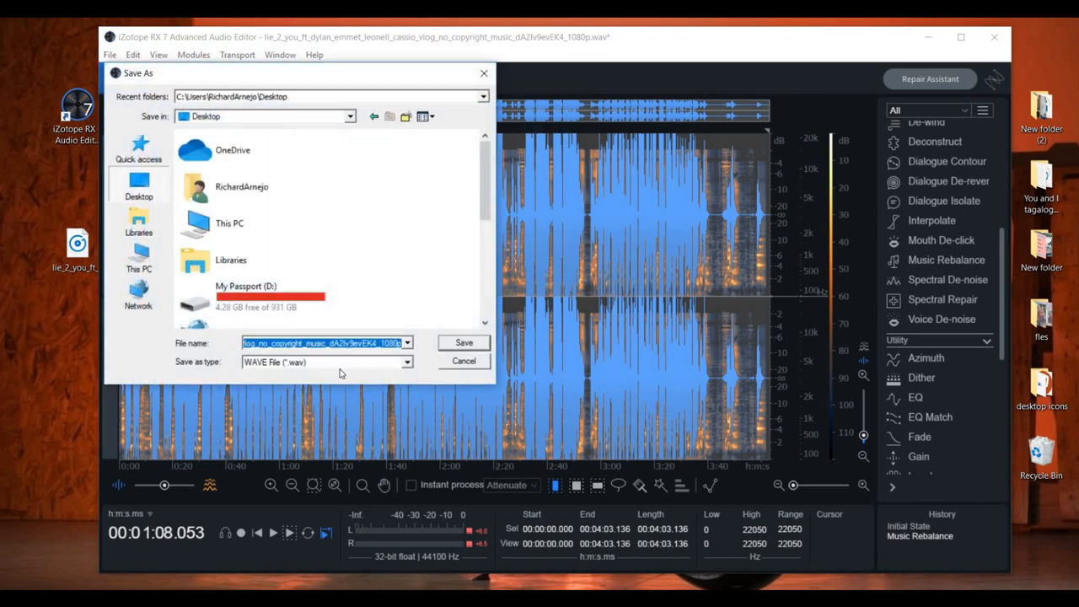
text(acapella)
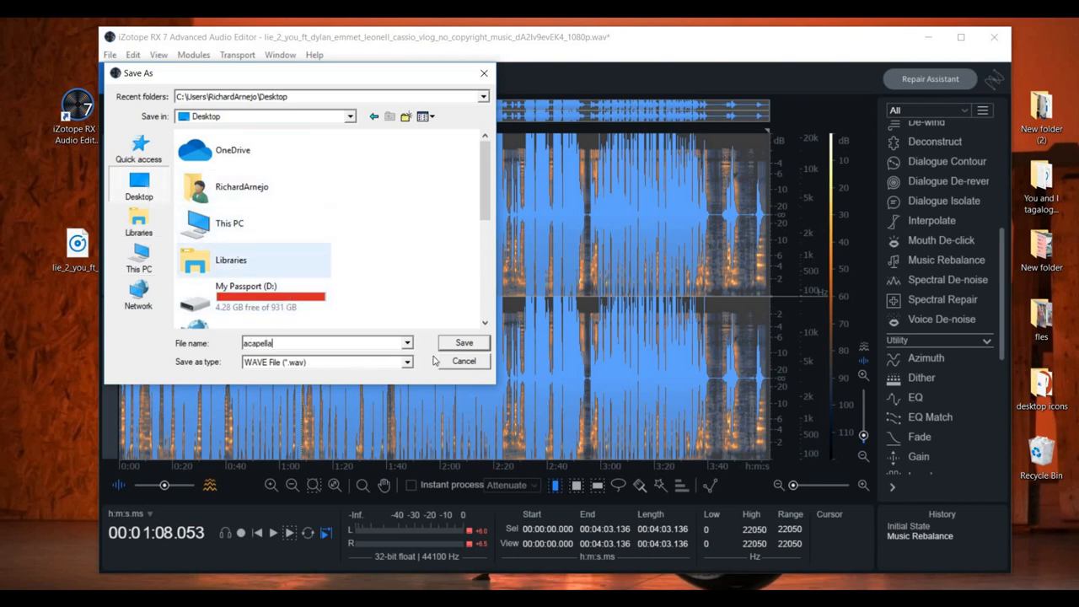
click(490, 349)
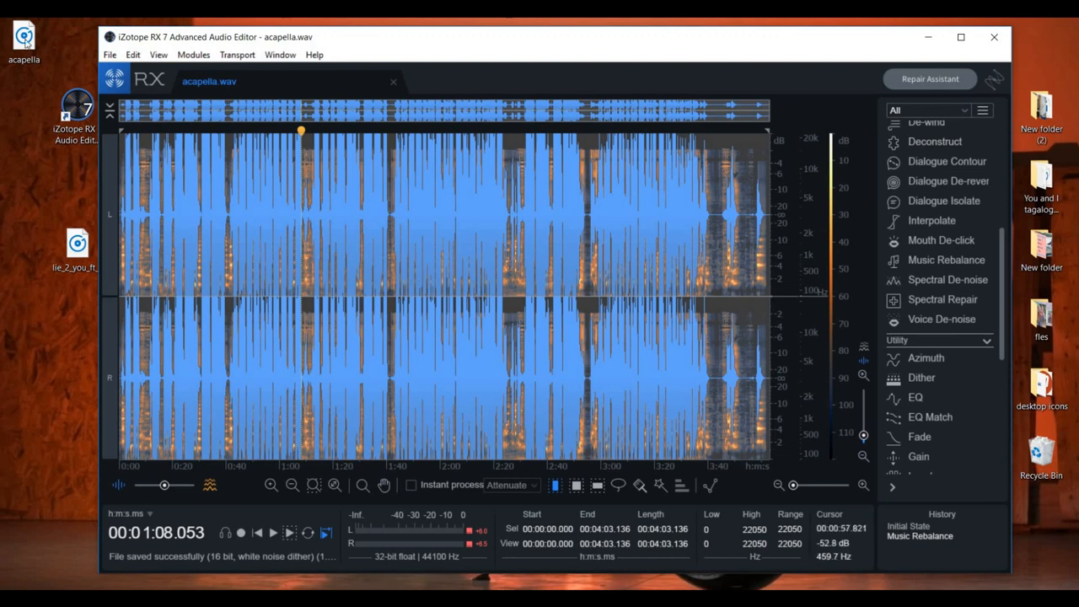
Step: Arrange the acapella and original song files on the desktop beneath the iZotope RX shortcut, with acapella lower
drag(26, 42, 71, 339)
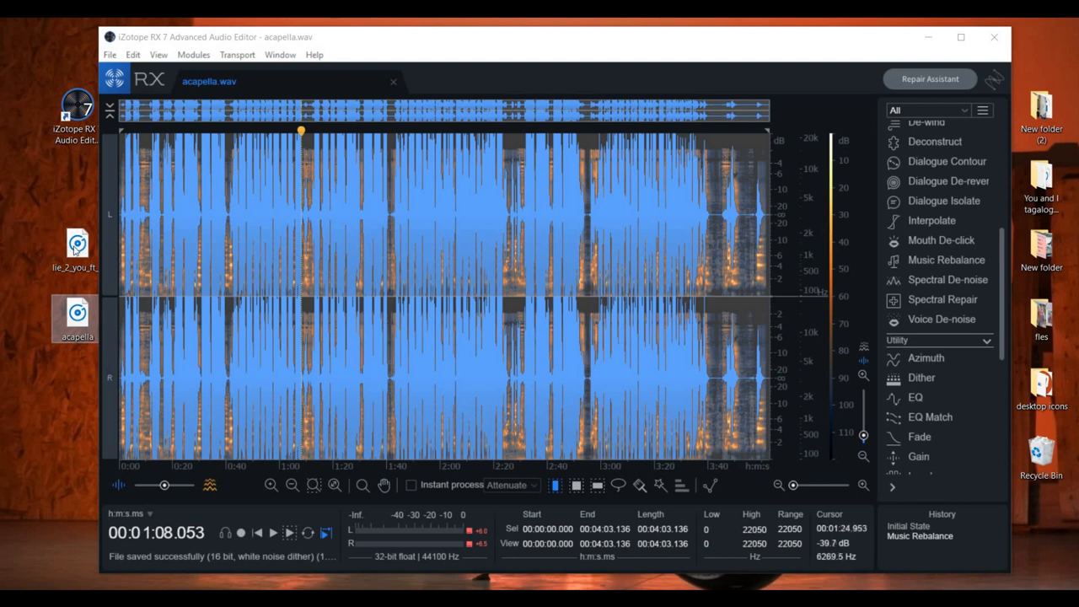
drag(78, 240, 52, 462)
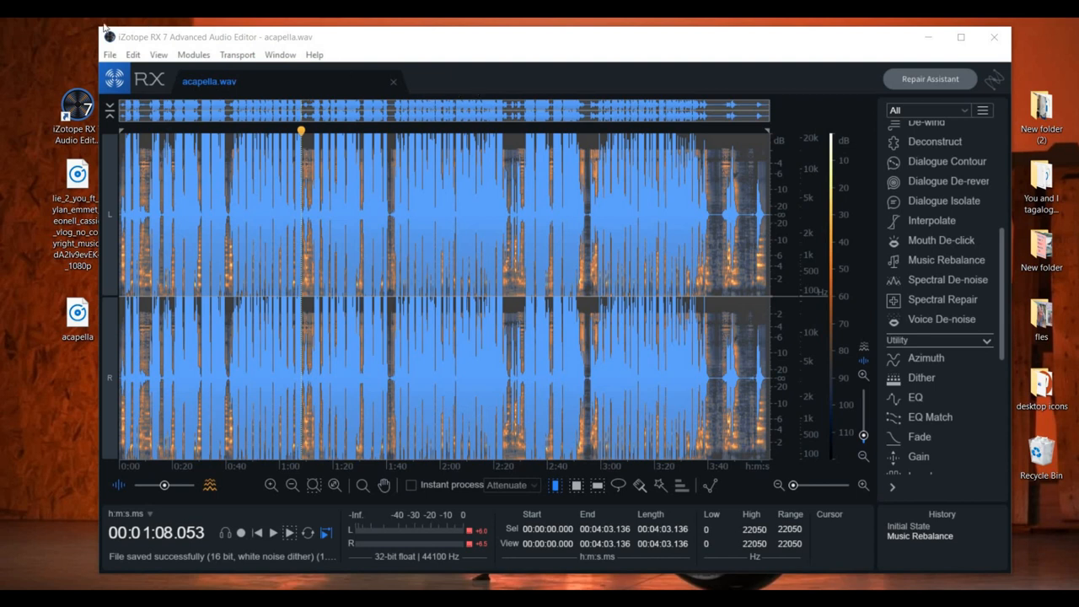
Step: Reopen the original lie_2_you_ft_dylan_emmet WAV file from the Desktop alongside the acapella file
click(109, 54)
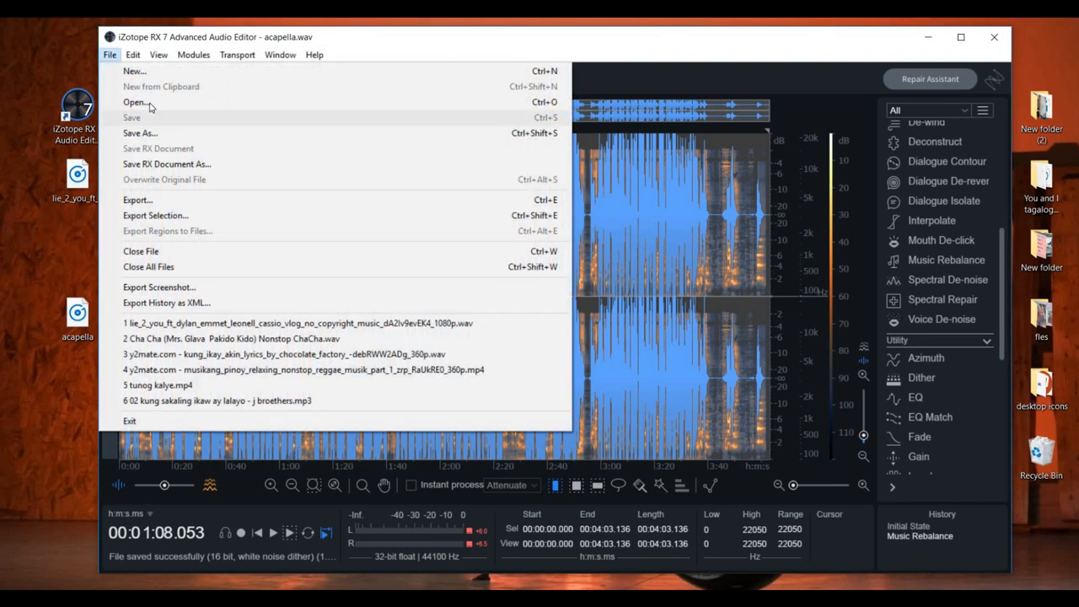
click(148, 104)
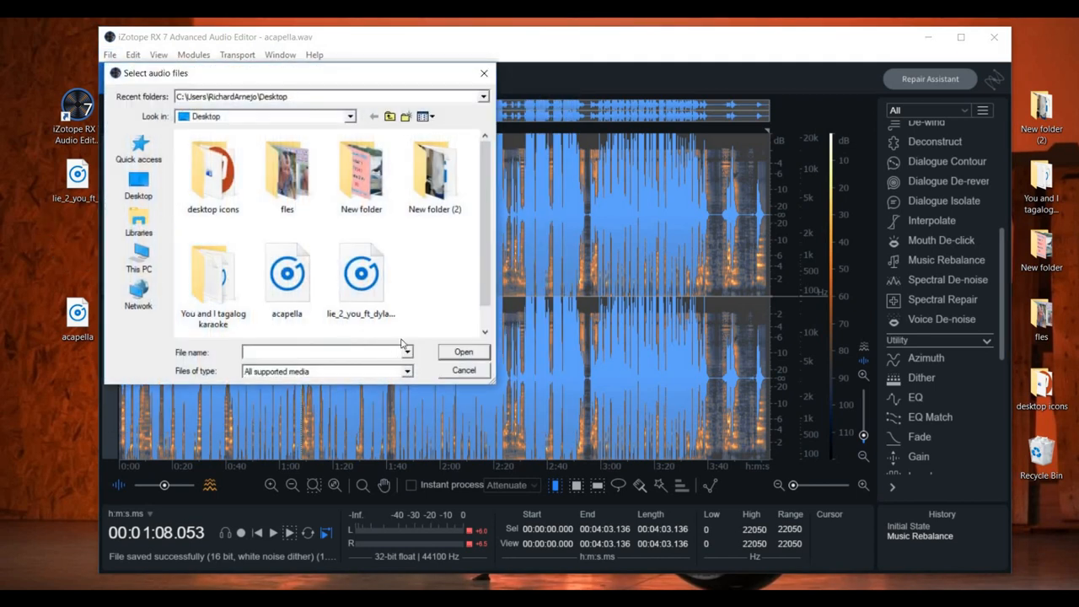
click(358, 282)
click(464, 351)
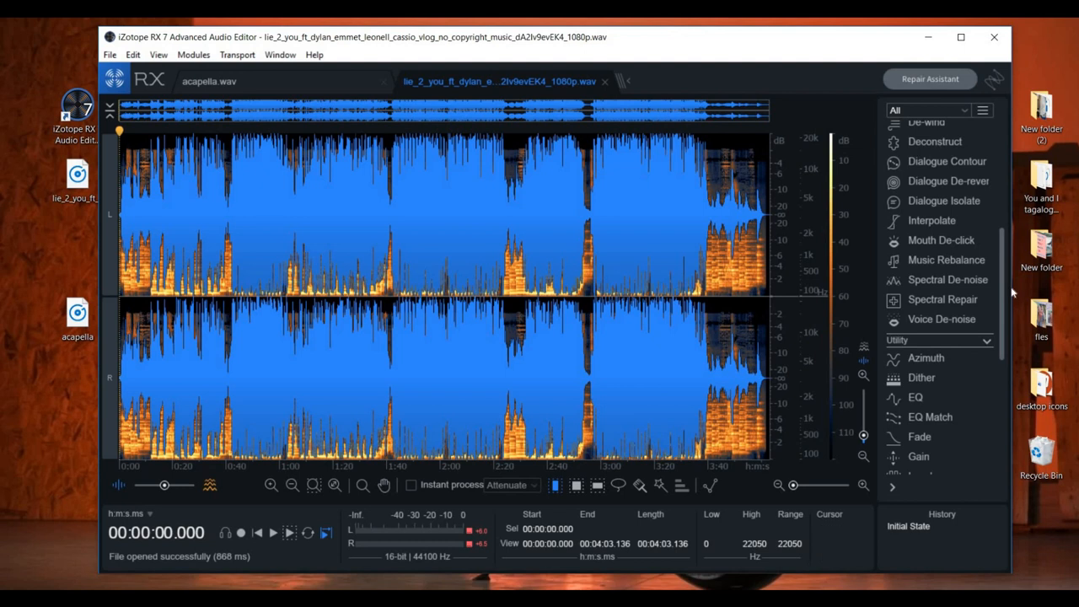
Step: In Music Rebalance, set Voice gain to -Inf and Bass to +2.0 dB, and raise the Percussion and Other gains from silence
click(946, 260)
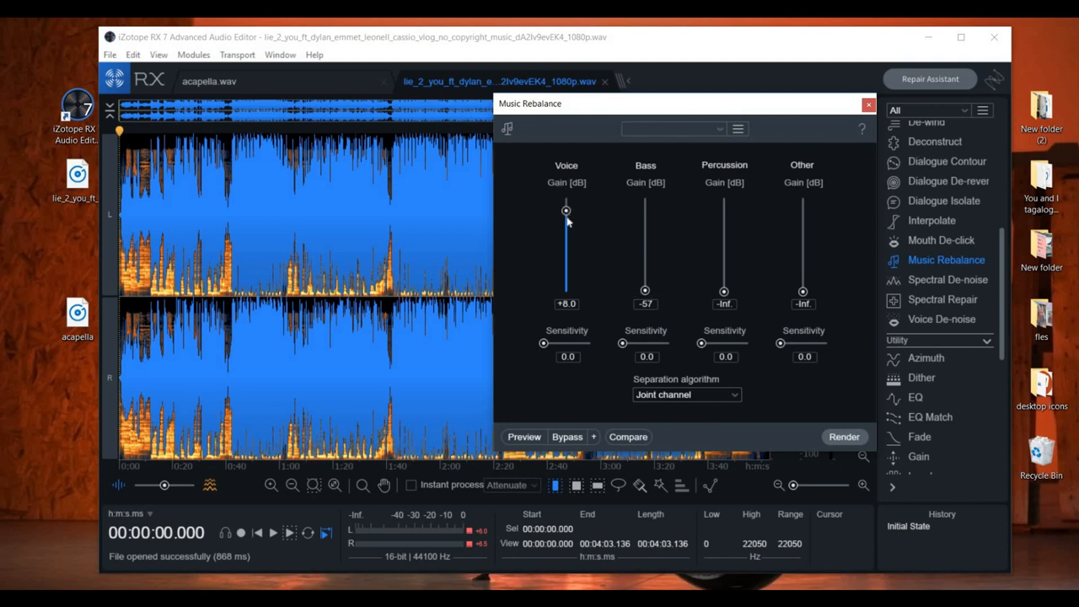
drag(566, 211, 568, 299)
drag(645, 291, 645, 221)
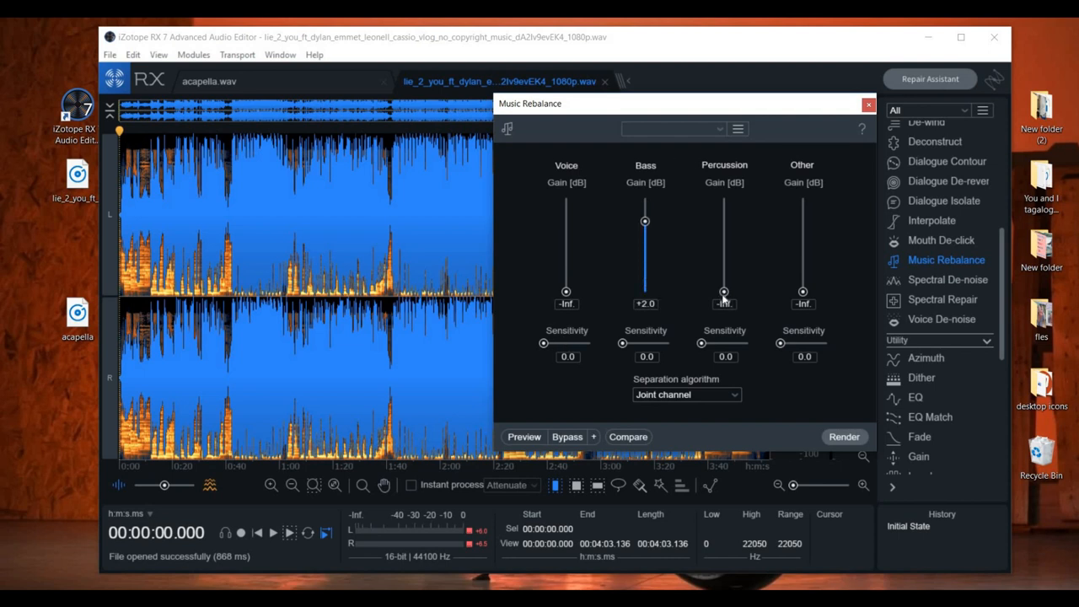
drag(727, 242, 724, 224)
drag(803, 245, 804, 224)
Step: Render the voice-free rebalance on the whole song and play back the resulting instrumental, stopping after about a minute
click(842, 437)
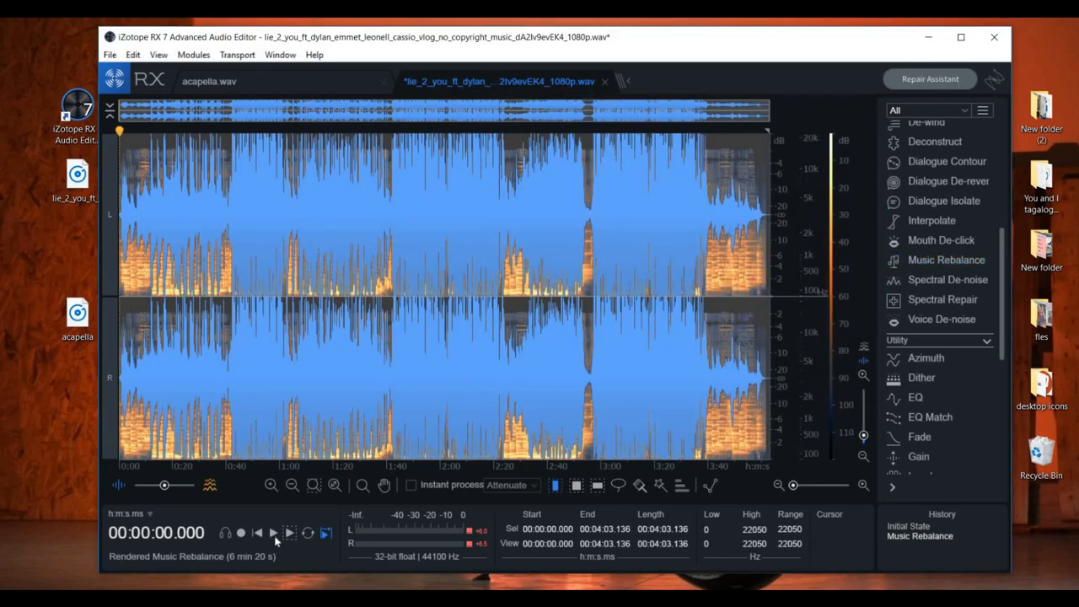
click(274, 536)
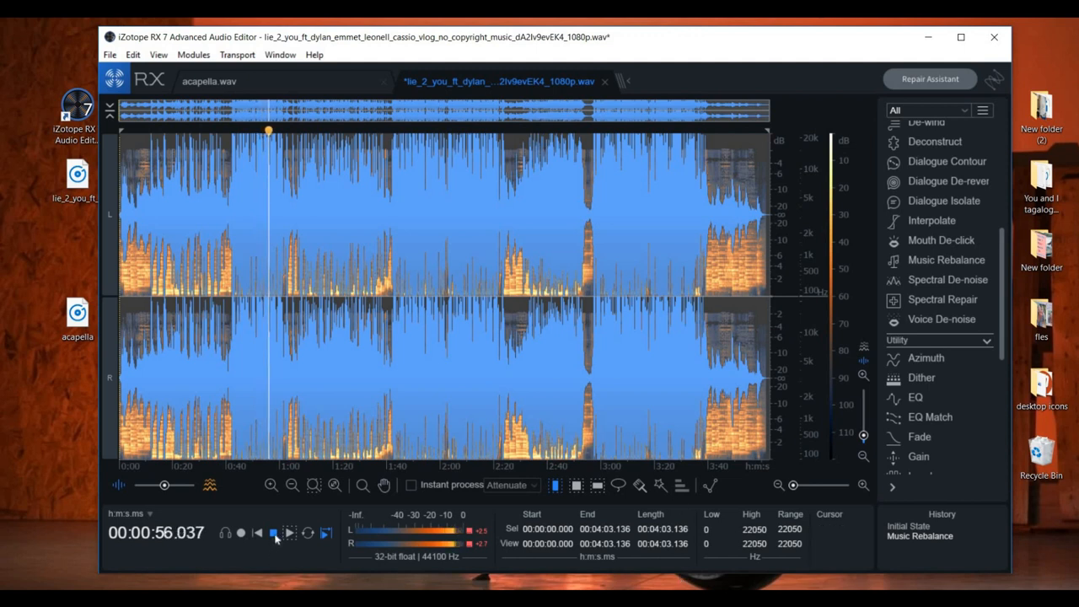
key(space)
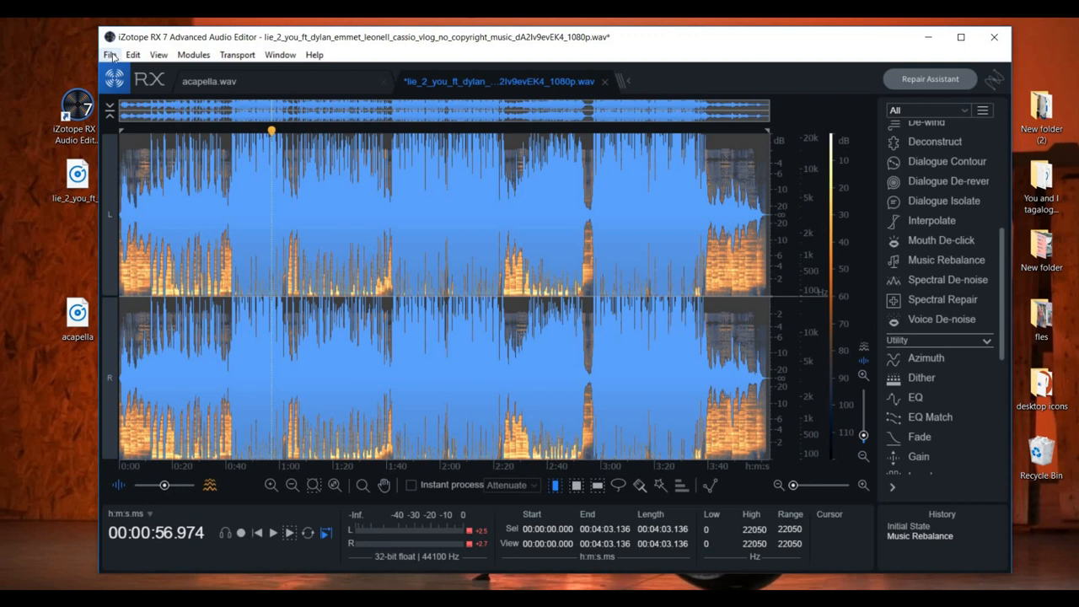
Step: Save the rendered track to the Desktop as a WAVE file named instrumental and minimize the editor to show the desktop
click(110, 54)
key(Up)
key(Up)
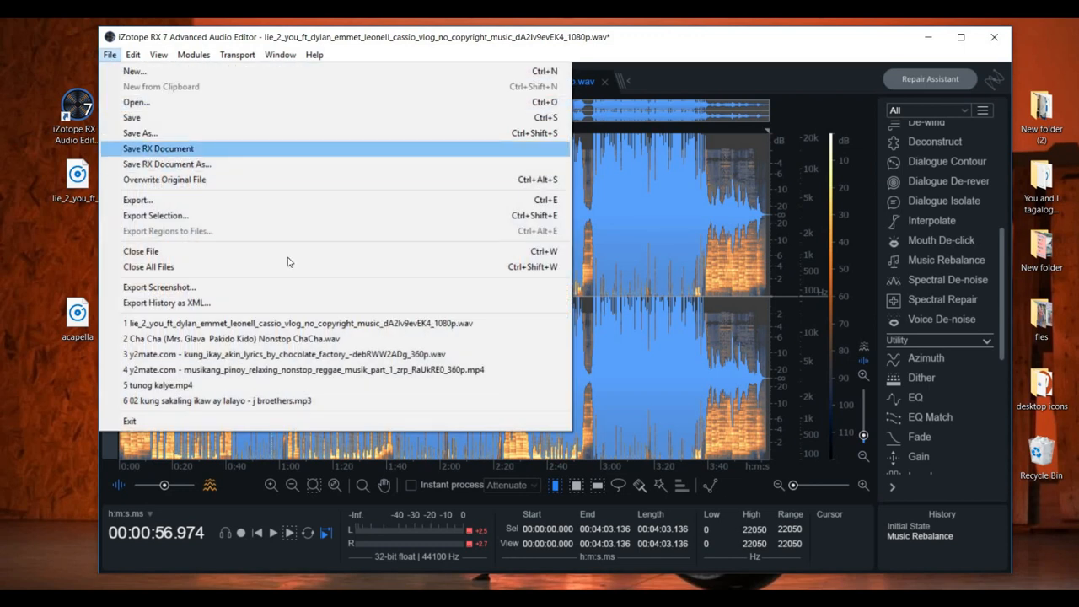
key(Return)
click(138, 181)
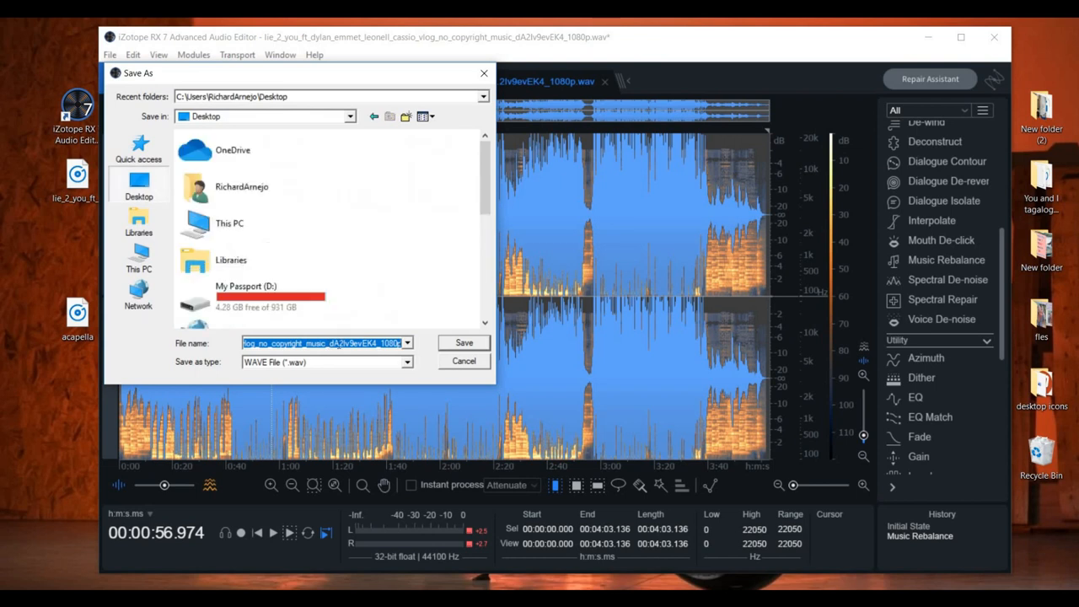
key(BackSpace)
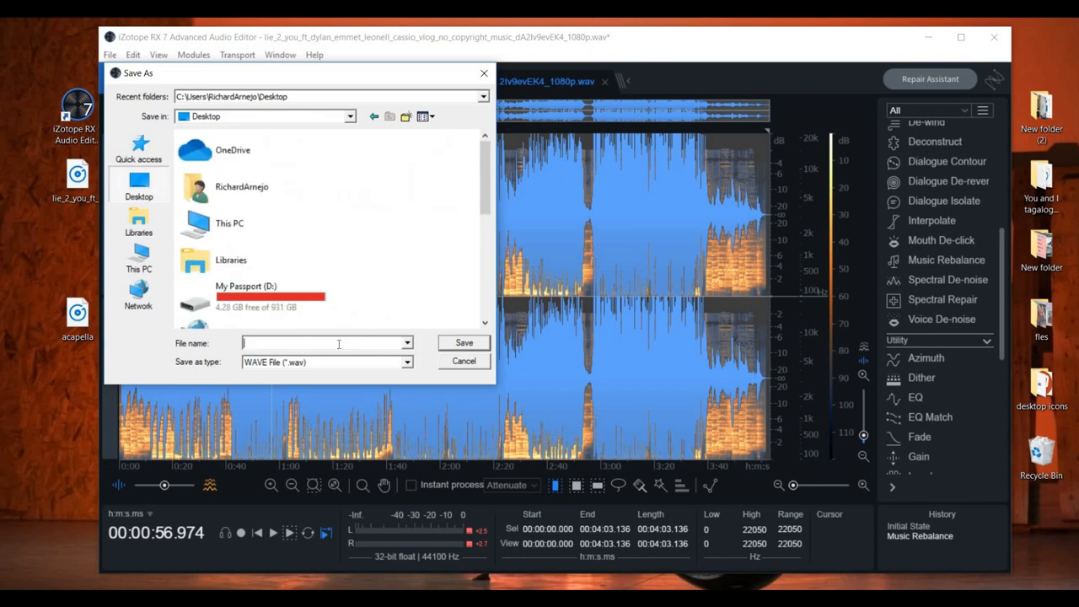
text(instrumental)
click(463, 343)
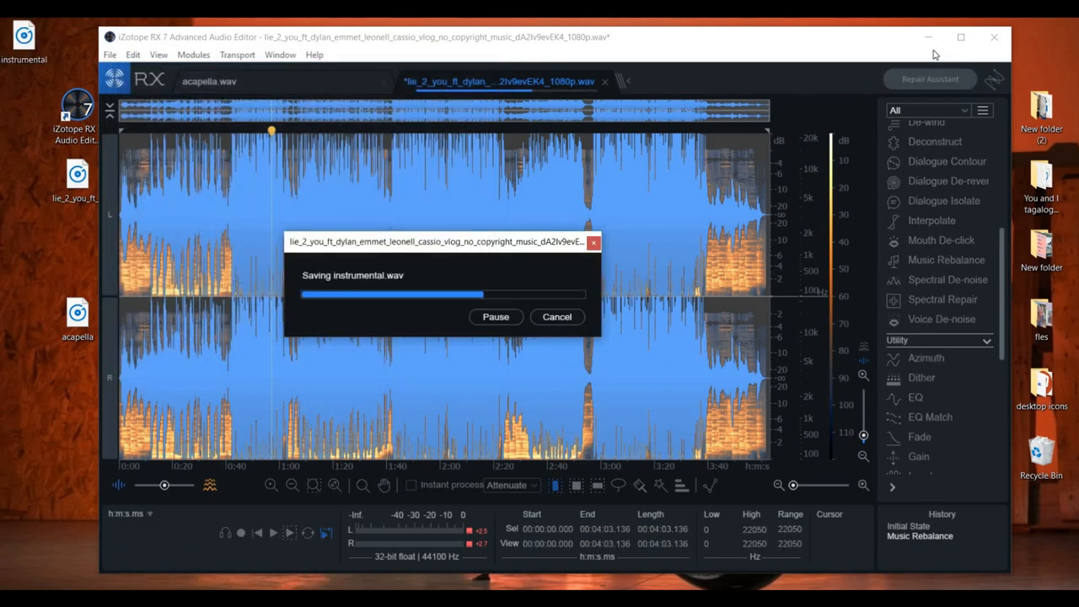
click(928, 37)
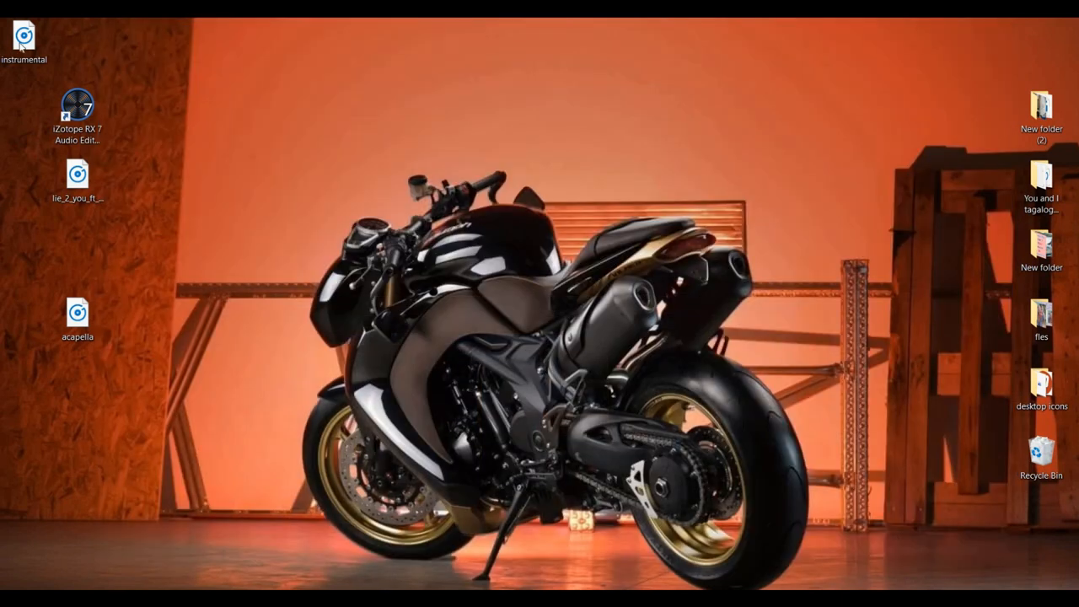
Step: Place the instrumental file's icon below acapella on the desktop and play the original lie_2_you song in the music player, skipping ahead
click(80, 202)
drag(141, 222, 72, 189)
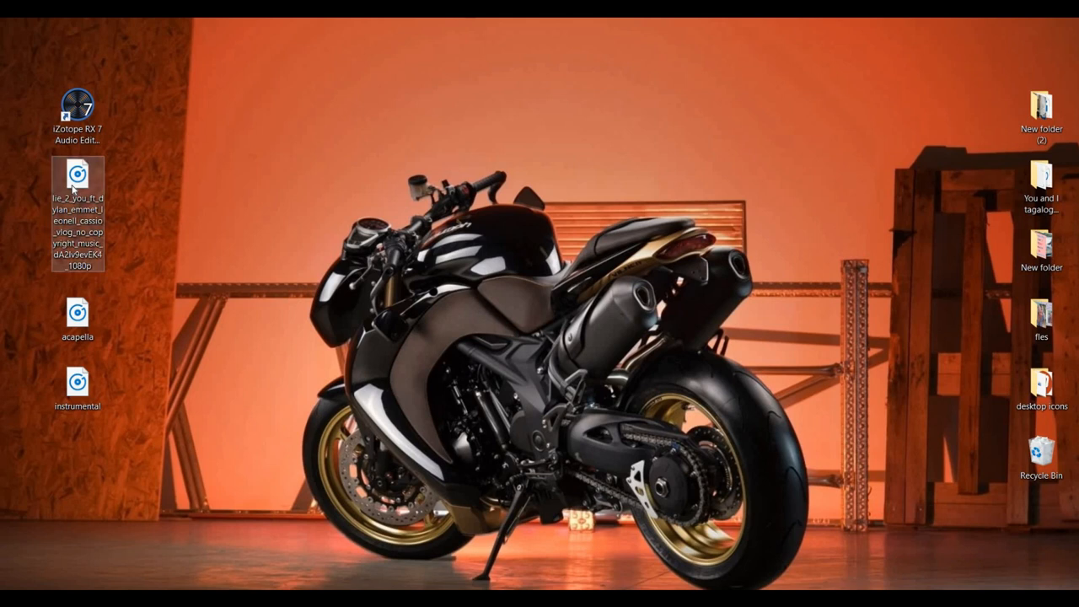
double_click(73, 189)
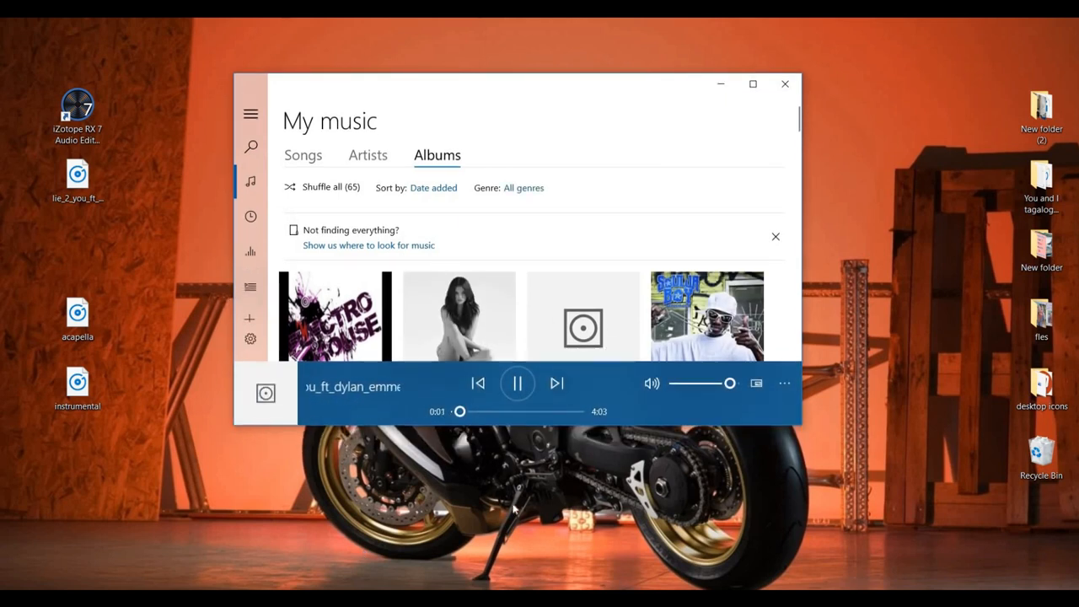
click(483, 413)
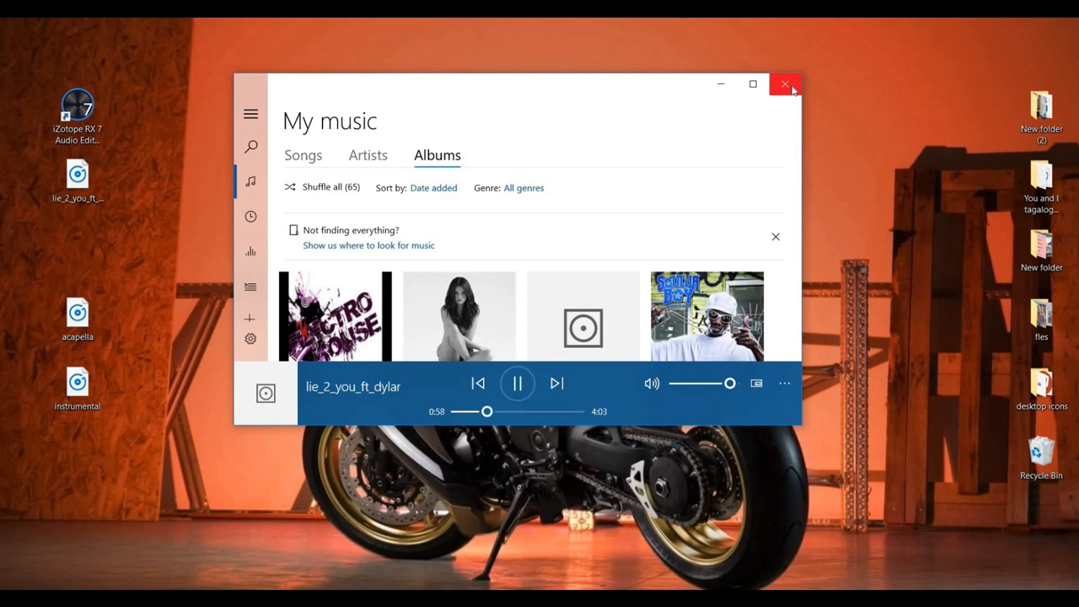
Step: Move the instrumental file's icon between the original song and acapella on the desktop, and close the music player
drag(89, 393, 81, 245)
click(77, 339)
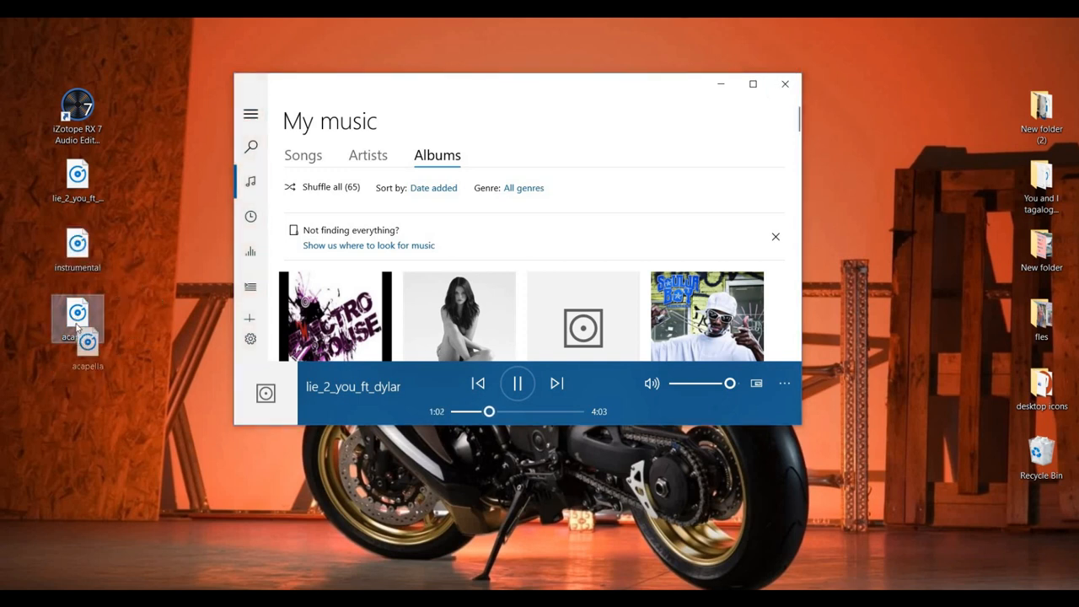
click(513, 386)
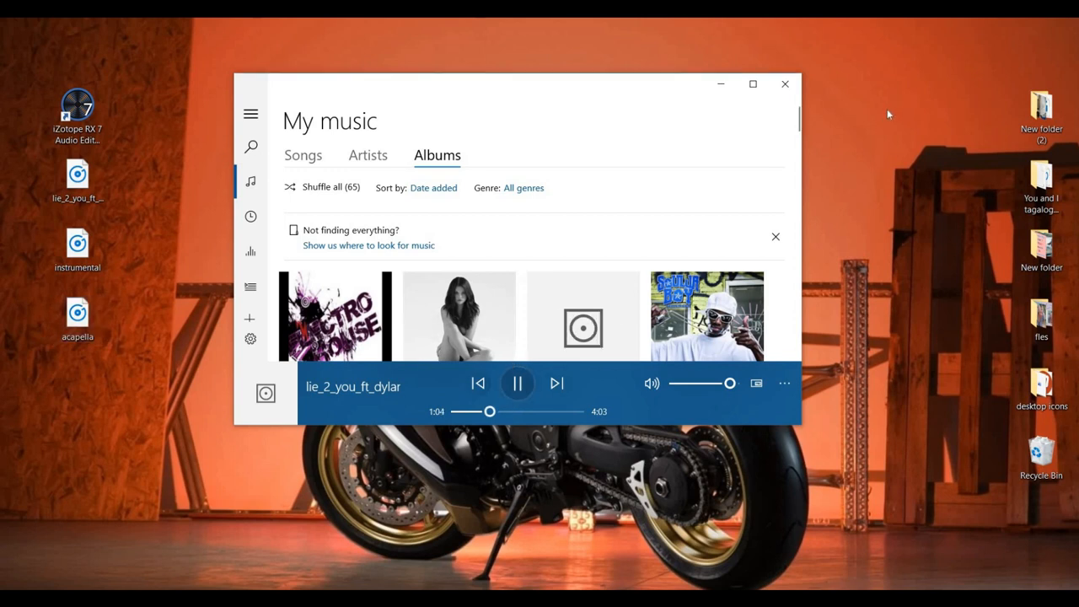
click(792, 90)
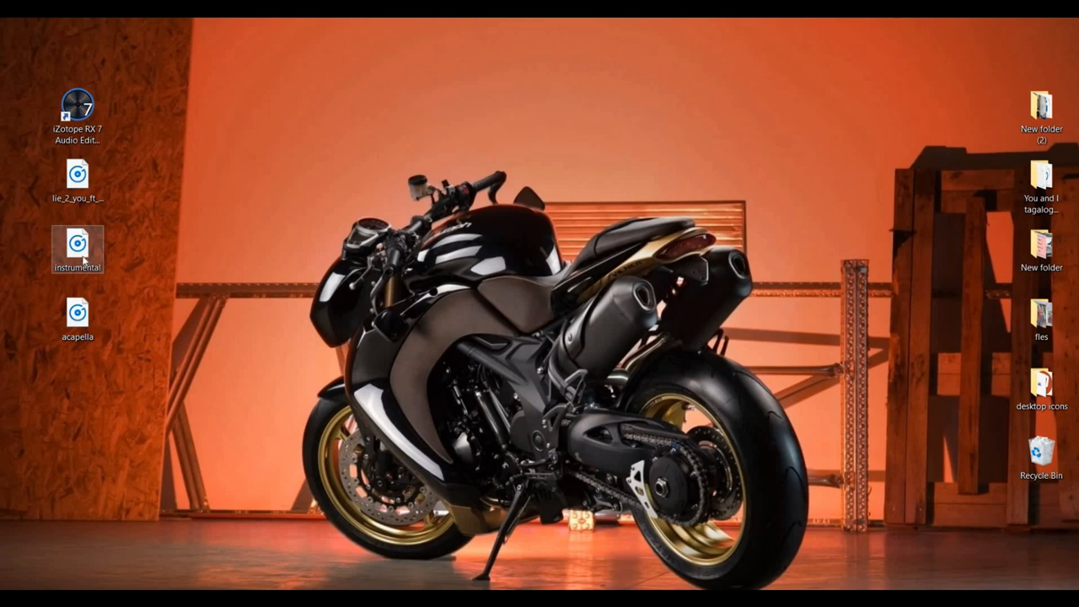
Step: Play the instrumental file in the music player, skip through it in stages to nearly two minutes, and close the player
double_click(84, 261)
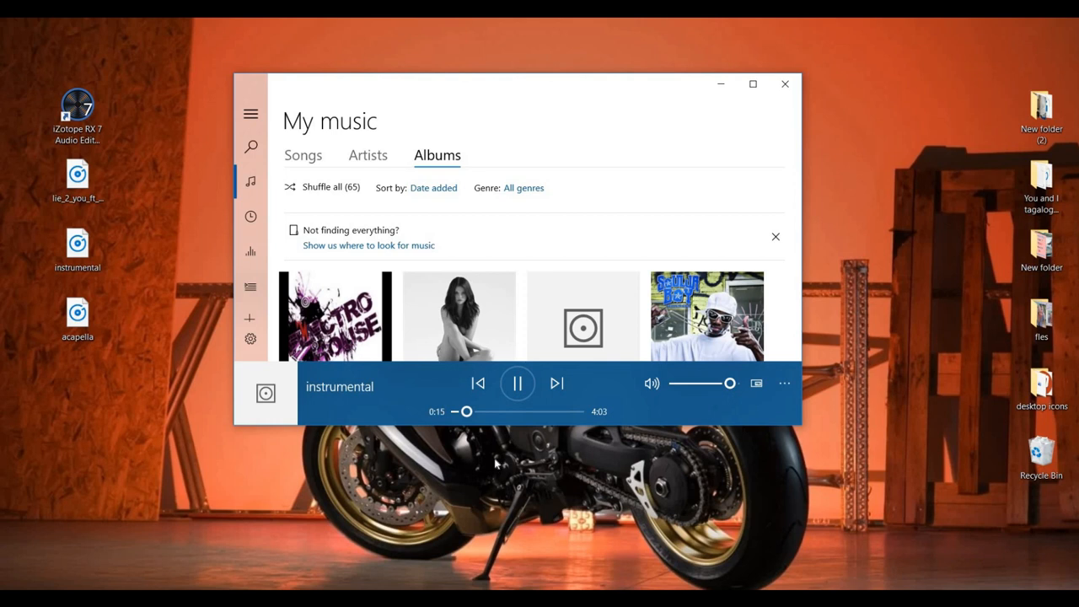
click(493, 412)
click(505, 412)
click(520, 411)
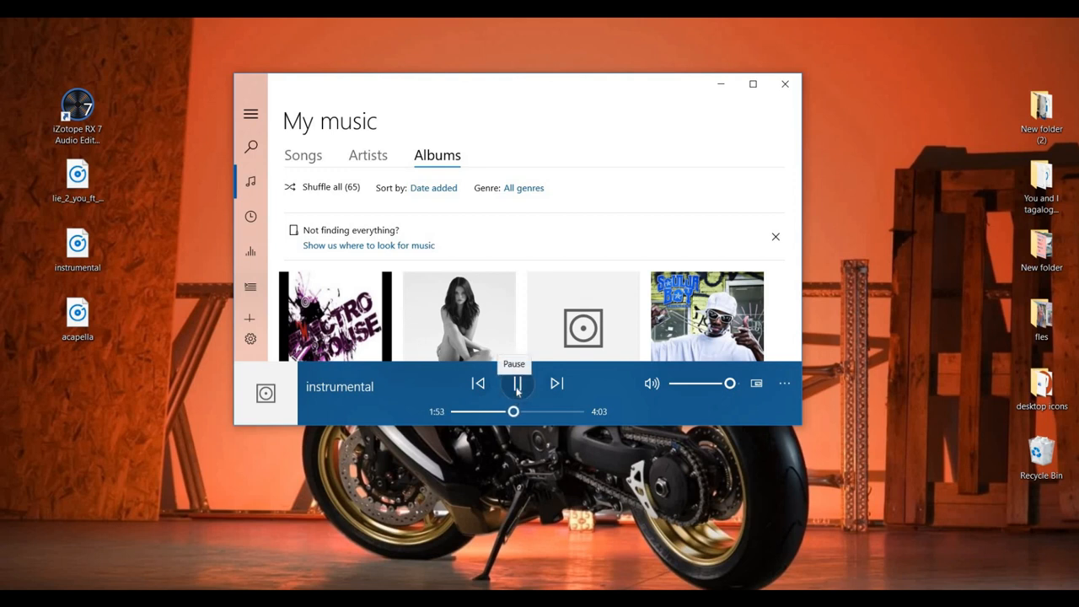
click(521, 381)
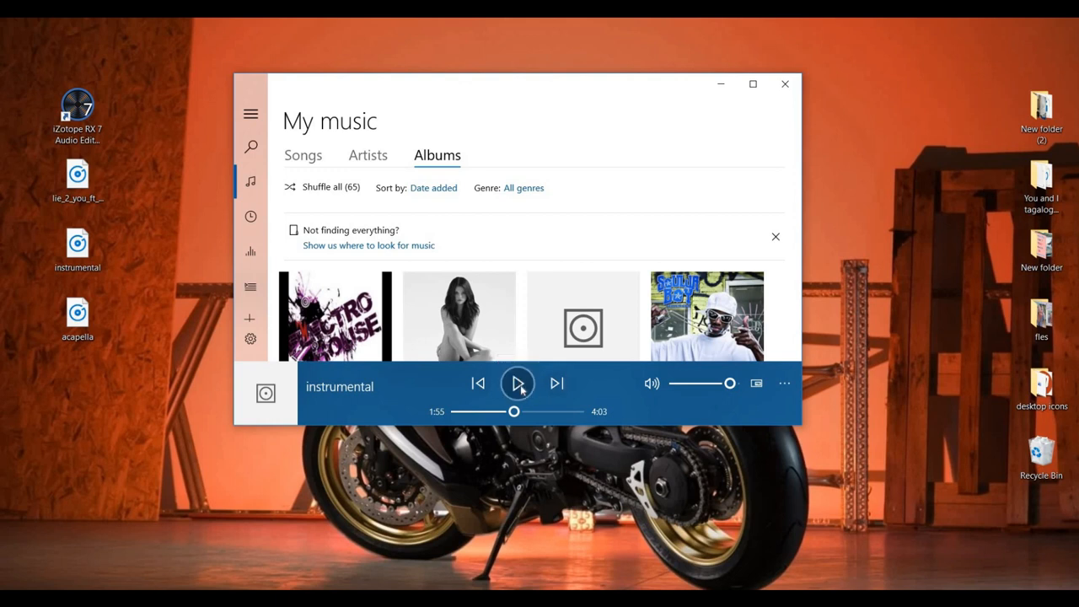
click(519, 384)
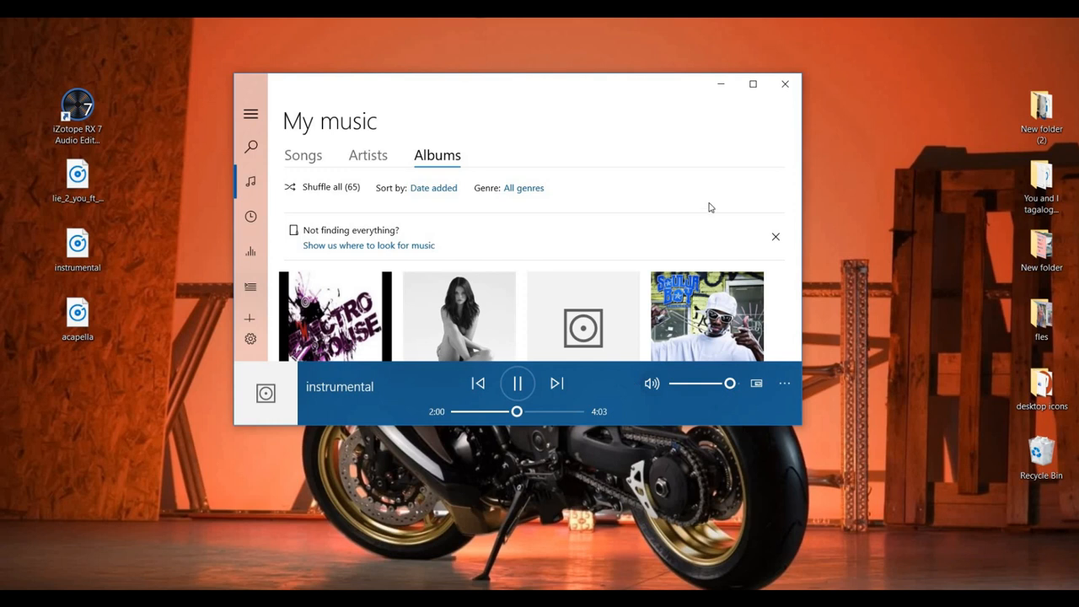
click(786, 87)
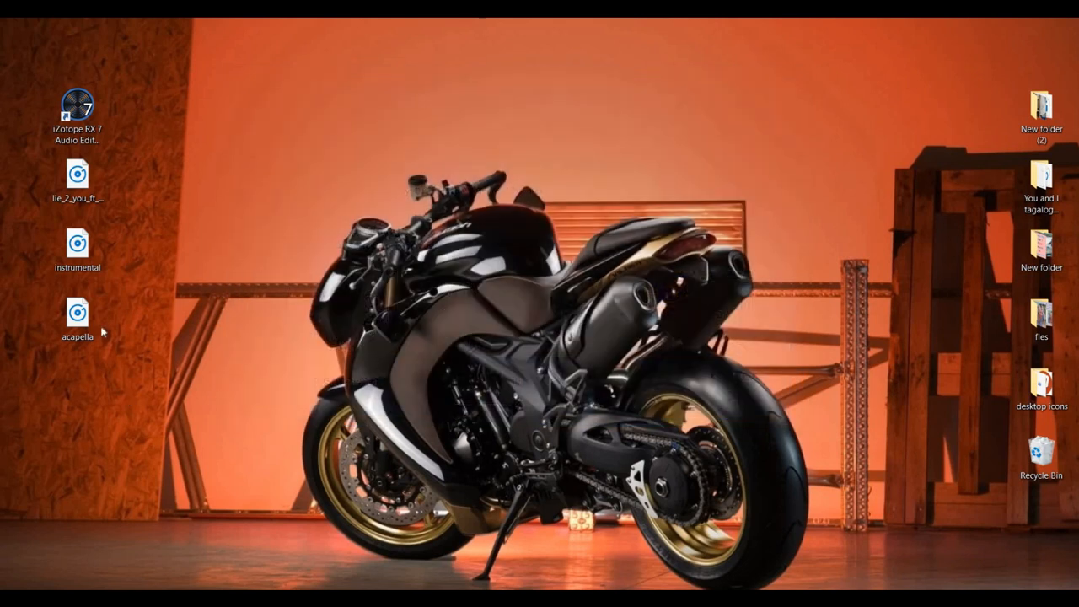
Step: Play the acapella file, sampling it in stages up to nearly two minutes, and close the player, leaving the desktop refreshed
double_click(81, 327)
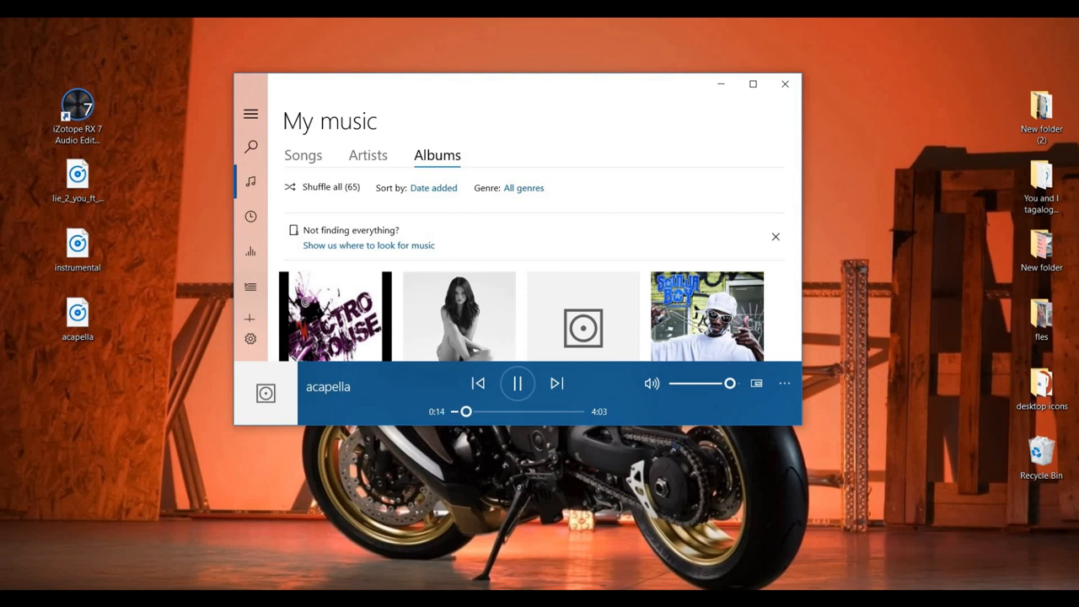
click(493, 411)
click(506, 415)
click(513, 411)
key(space)
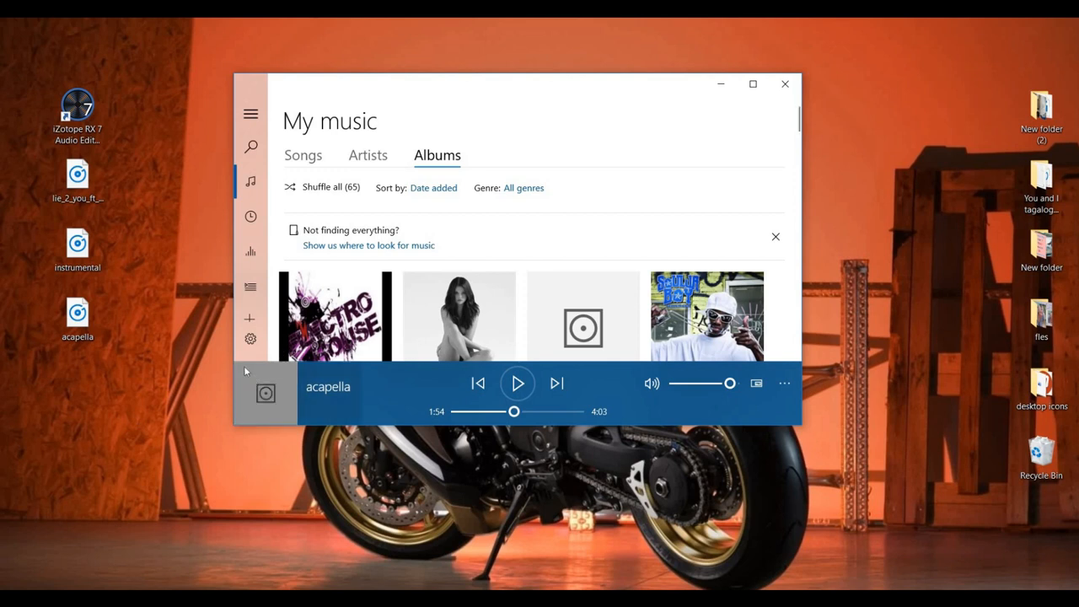
click(524, 386)
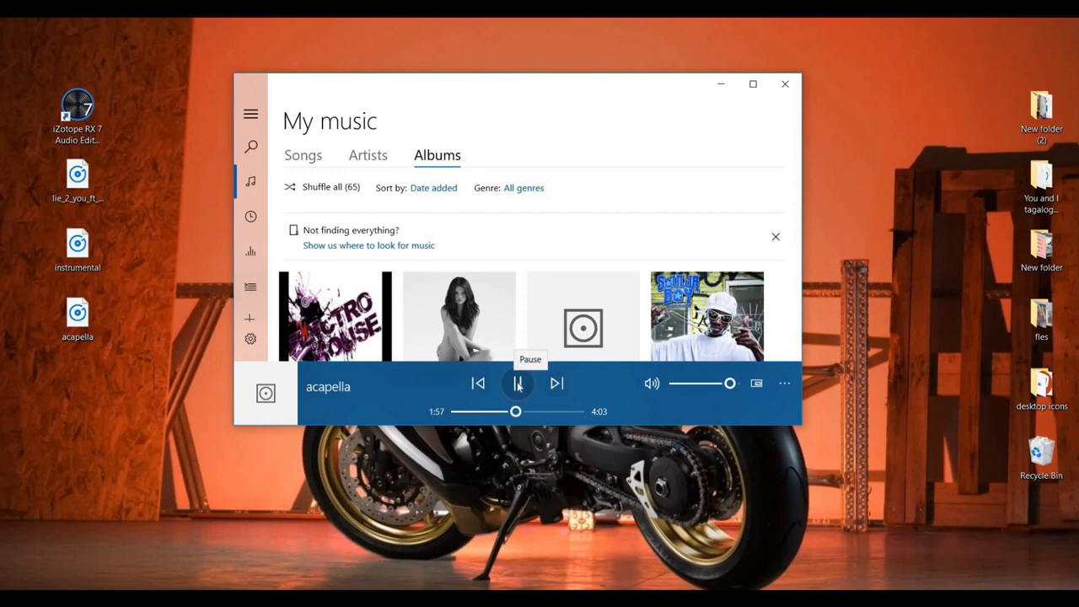
click(520, 390)
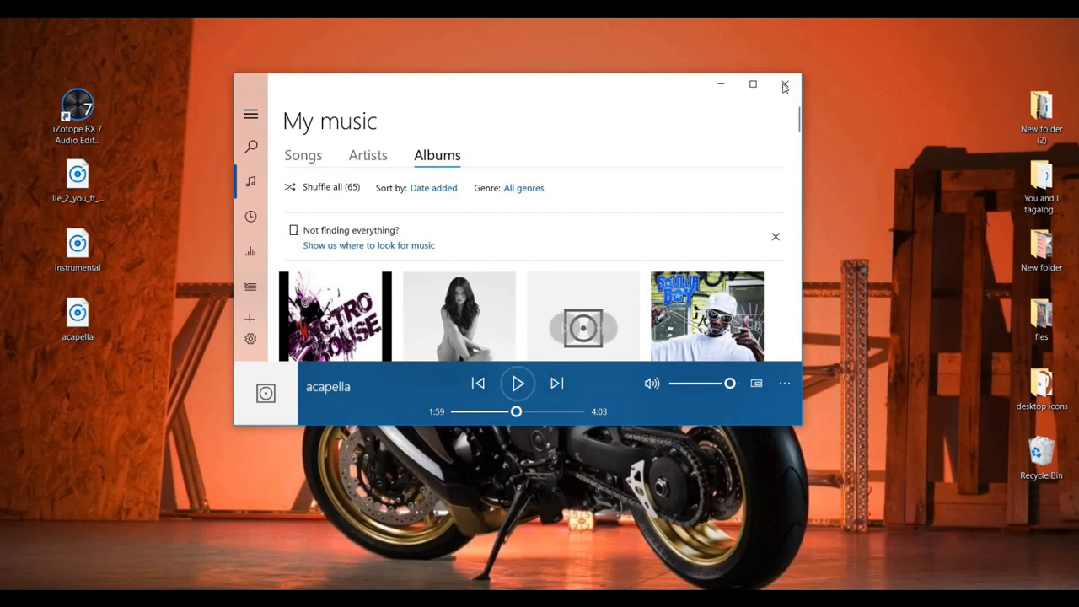
click(784, 84)
right_click(368, 268)
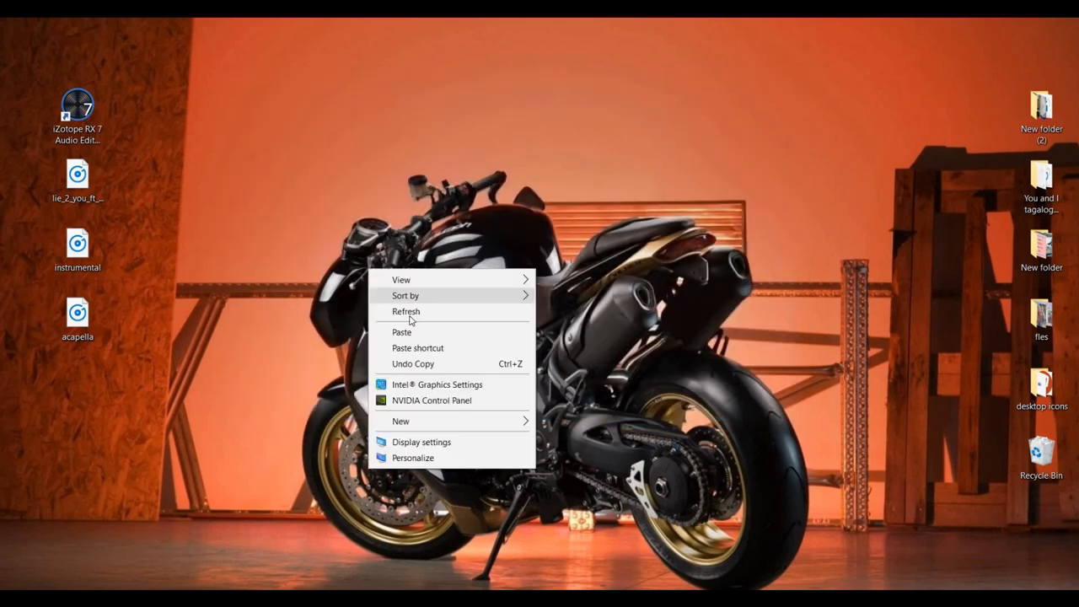
click(400, 308)
Step: Switch back to the iZotope RX 7 editor, play back parts of instrumental.wav, and minimize the editor again
click(399, 603)
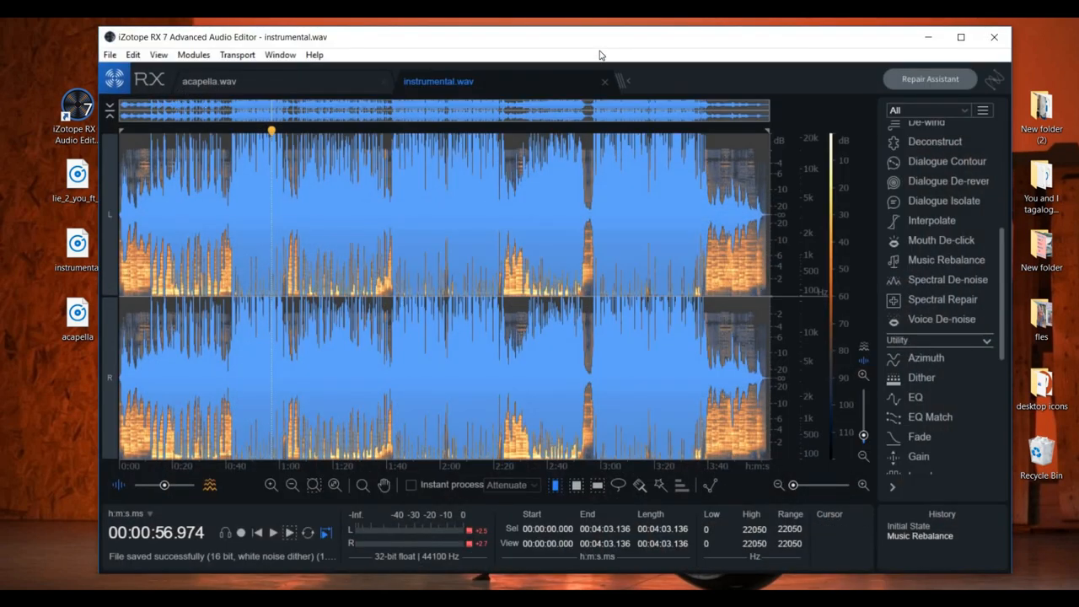
drag(600, 51, 577, 53)
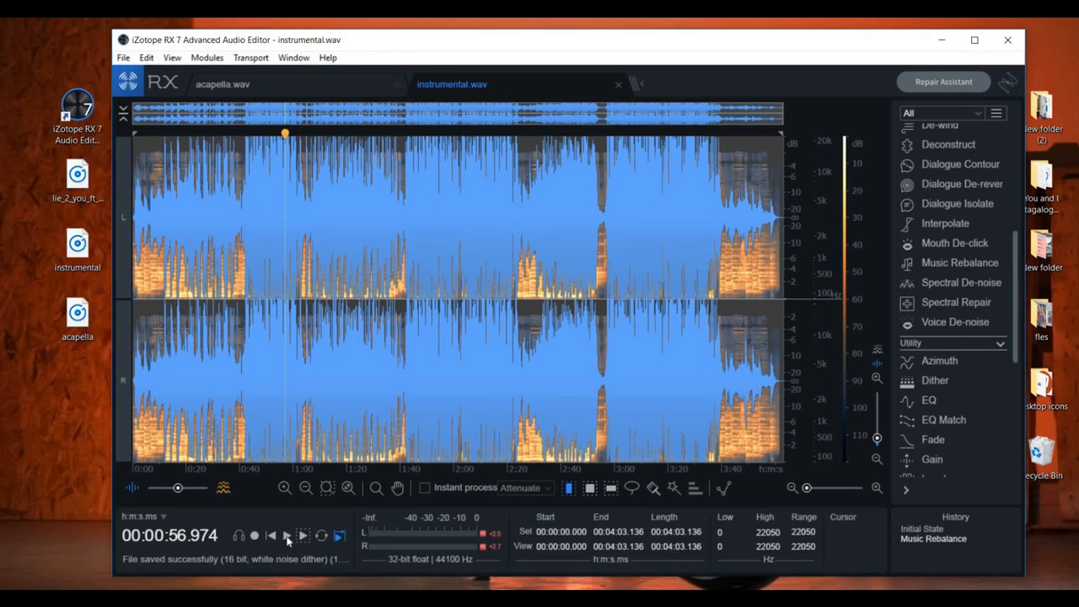
key(space)
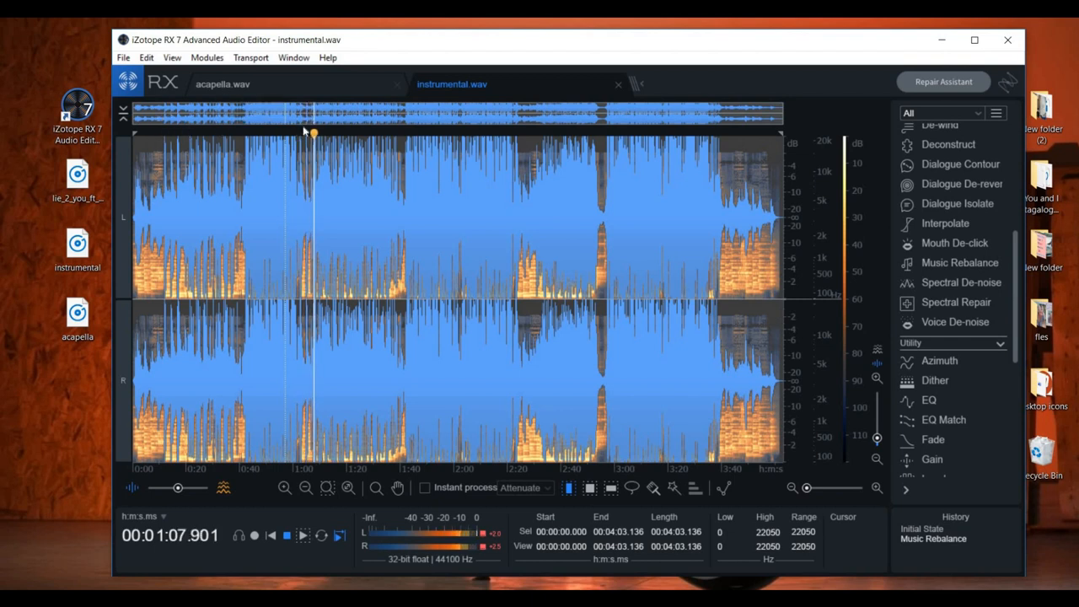
click(271, 536)
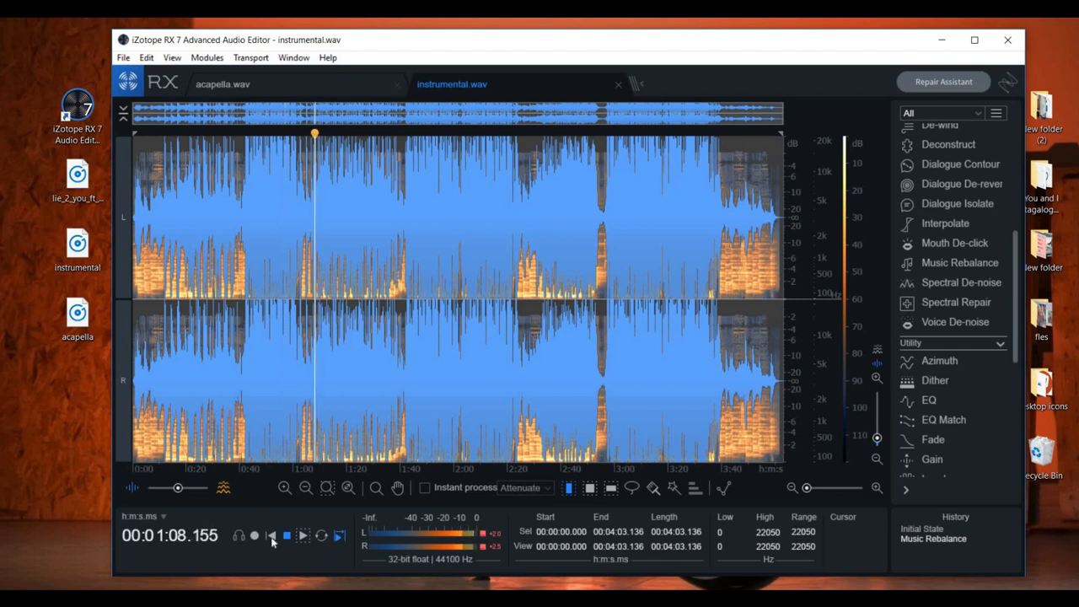
click(272, 536)
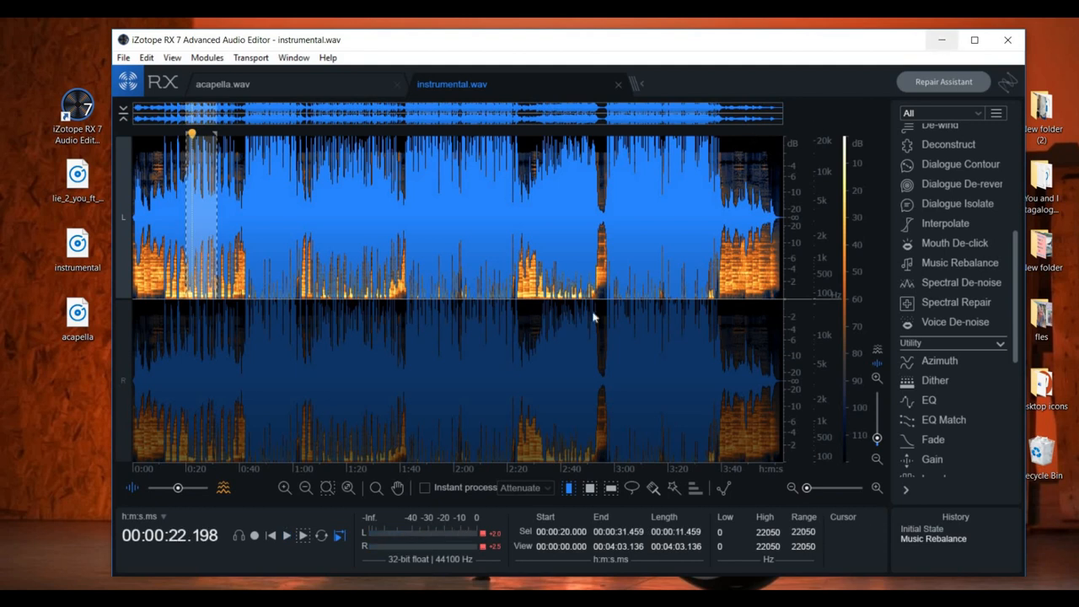
click(942, 40)
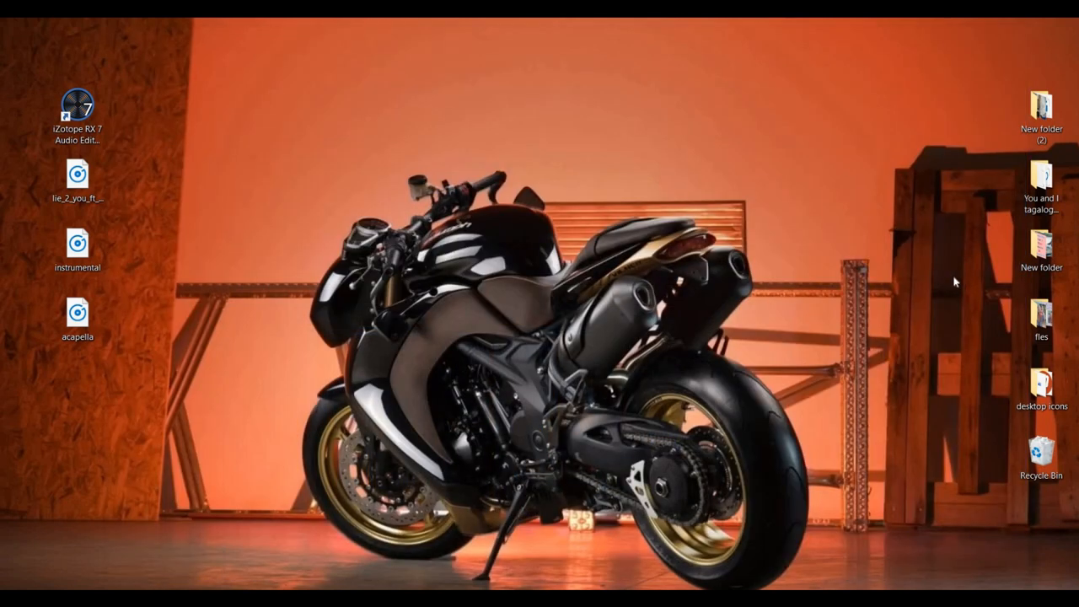